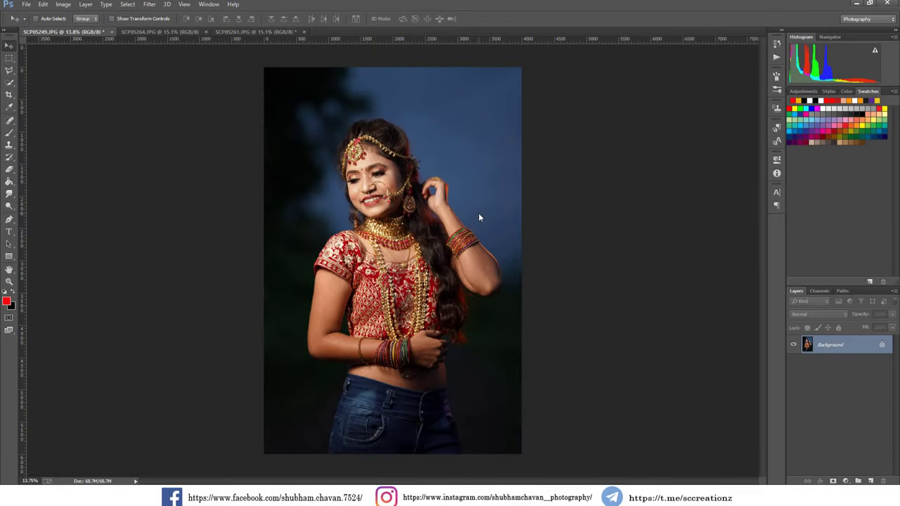
Unlock the Background layer and duplicate it as Layer 0 copy.
left_click(881, 344)
right_click(862, 353)
left_click(756, 139)
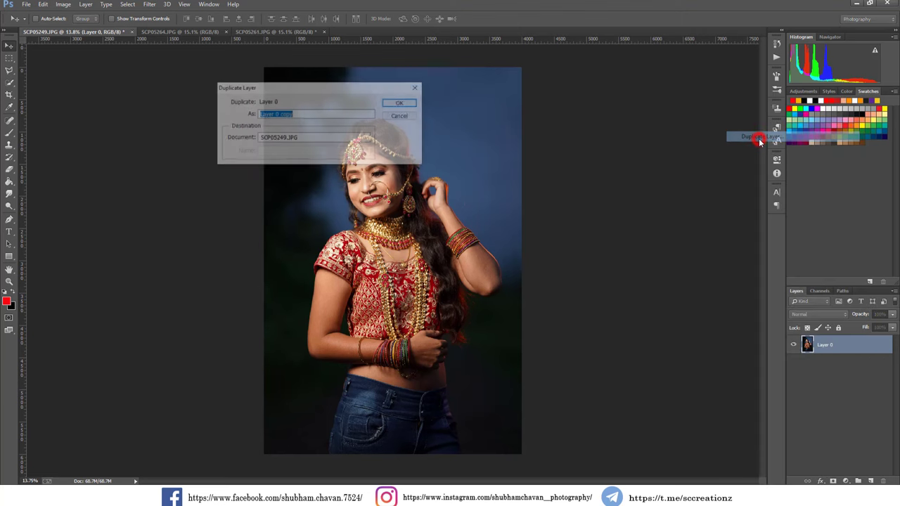
left_click(409, 103)
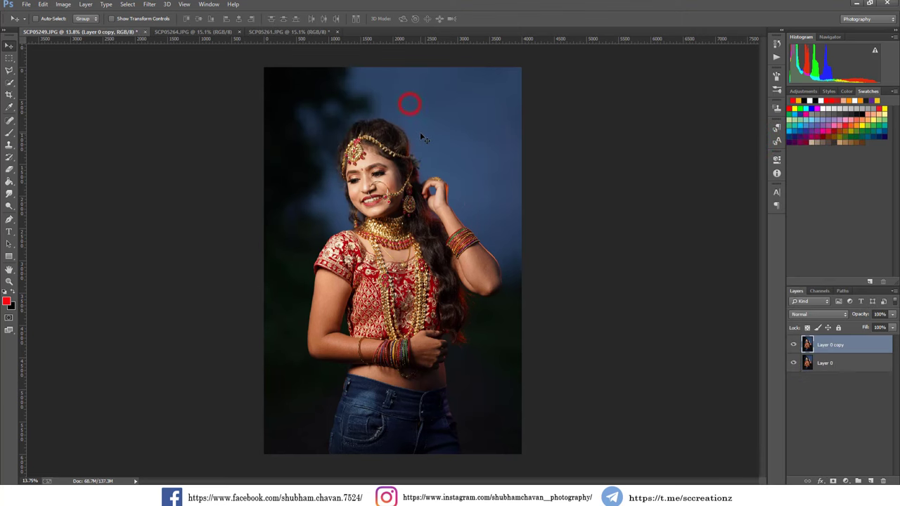
Zoom in and use the Spot Healing Brush on blemishes on the cheek and under the eye.
scroll(391, 162, "up", 2)
scroll(391, 166, "up", 2)
scroll(390, 169, "up", 2)
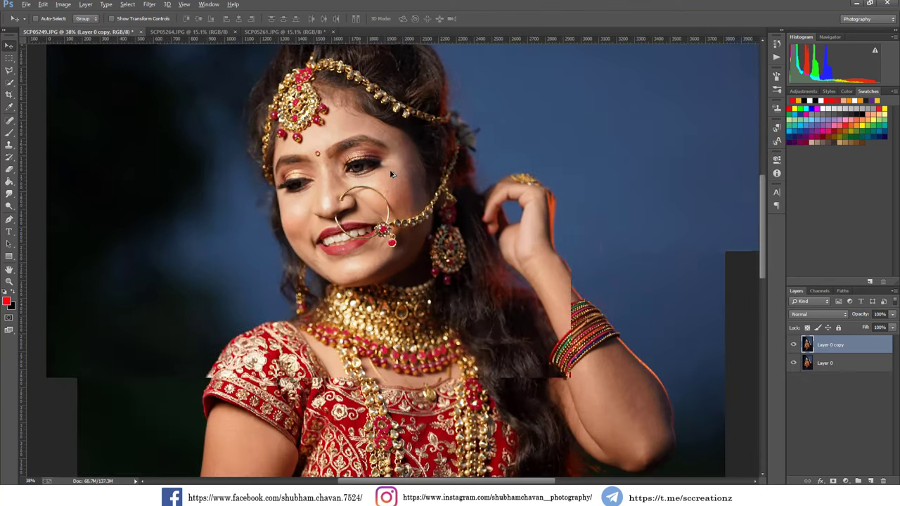
scroll(391, 174, "up", 2)
scroll(391, 173, "up", 2)
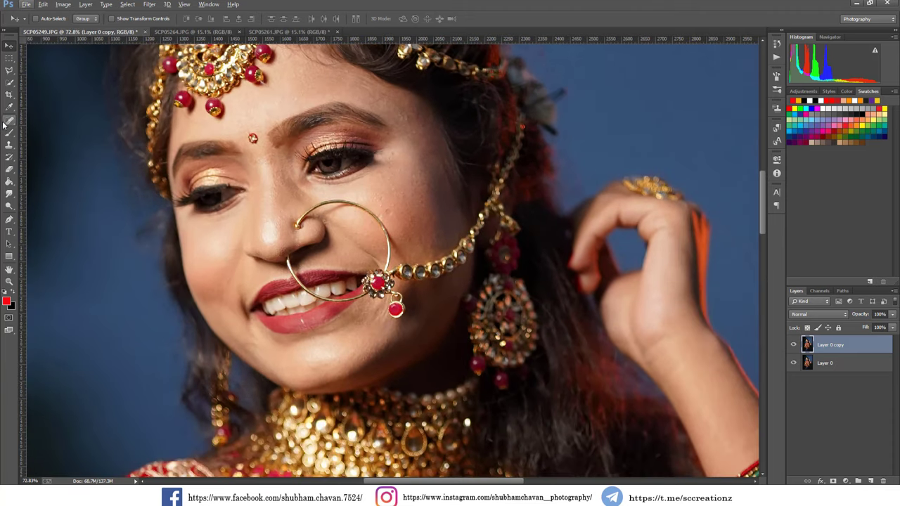
left_click(9, 121)
left_click(44, 119)
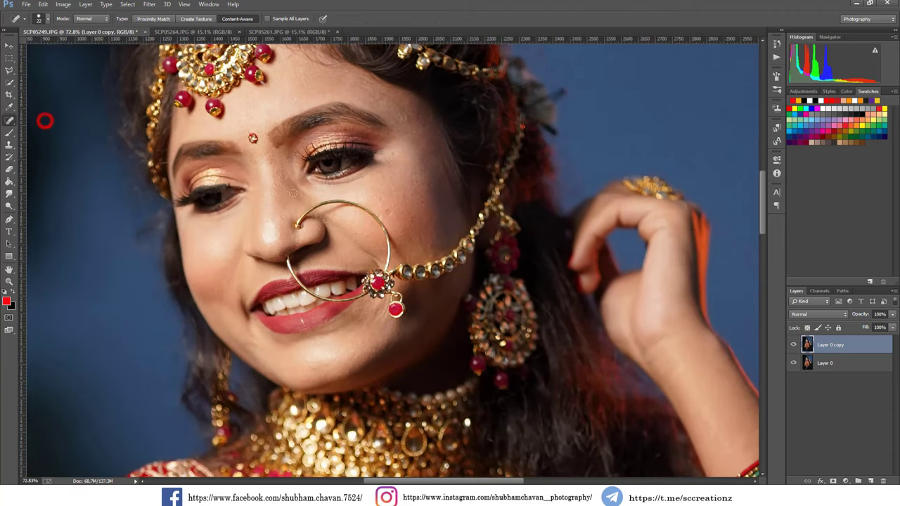
scroll(401, 213, "up", 1)
scroll(400, 213, "up", 2)
left_click(384, 211)
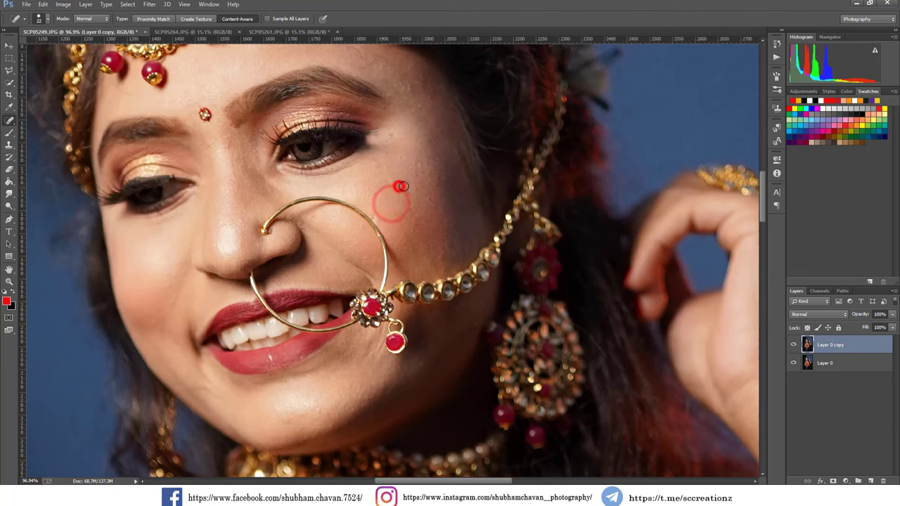
left_click_drag(391, 137, 400, 157)
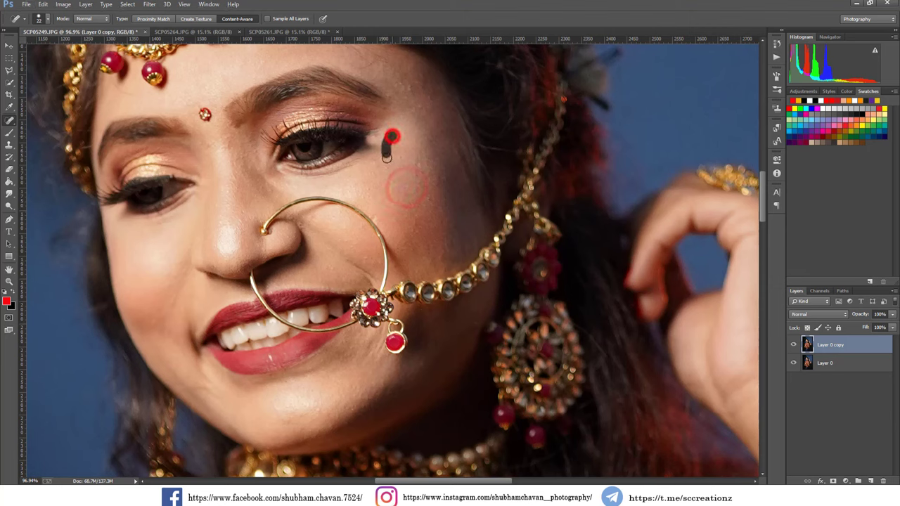
left_click(386, 140)
left_click(383, 169)
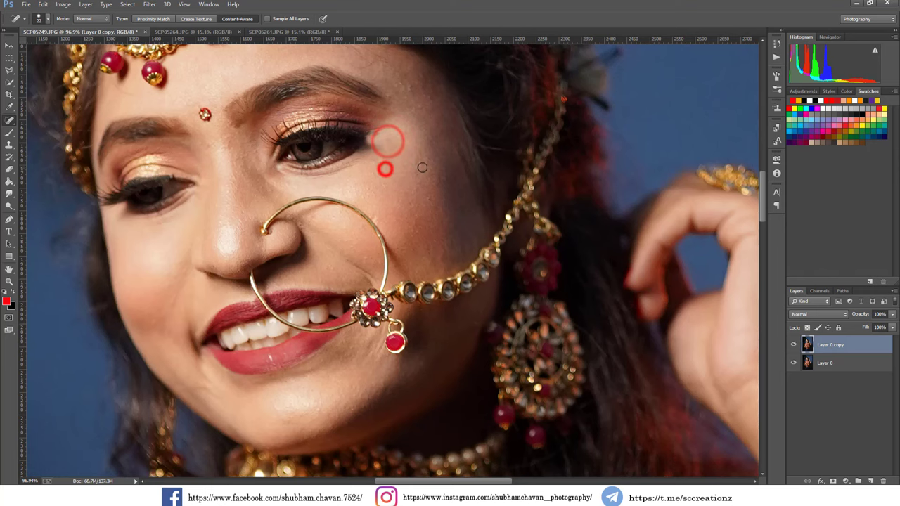
left_click(419, 167)
left_click(427, 195)
Heal the blemishes near the brow and on the forehead, then compare with the original.
scroll(395, 132, "up", 1)
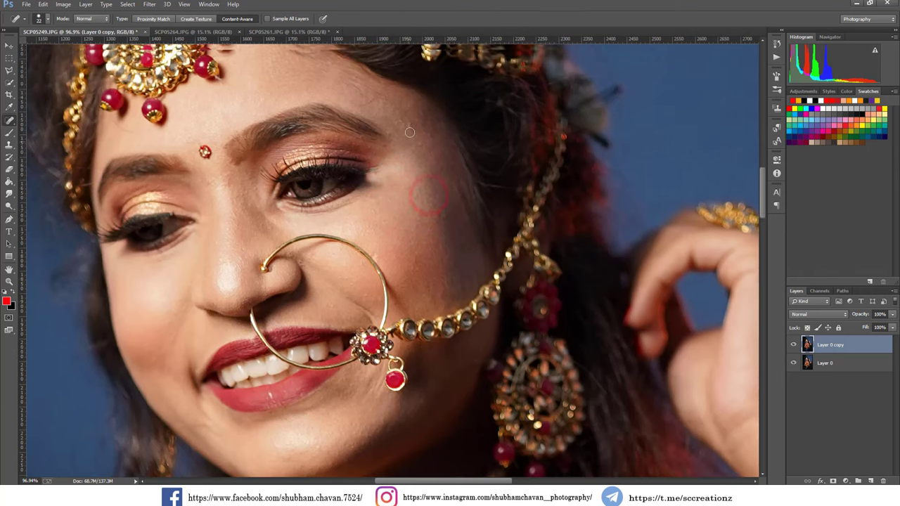
left_click(392, 132)
left_click(407, 134)
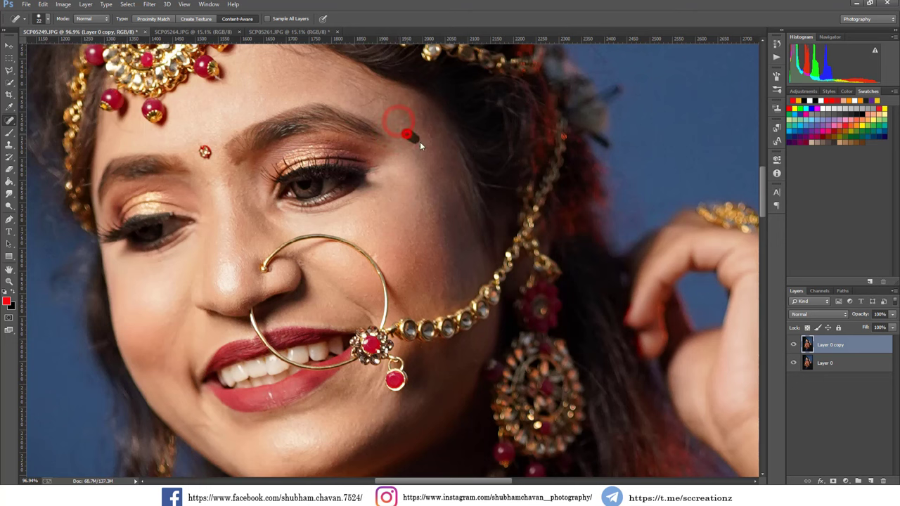
left_click(369, 104)
left_click(359, 105)
left_click(401, 123)
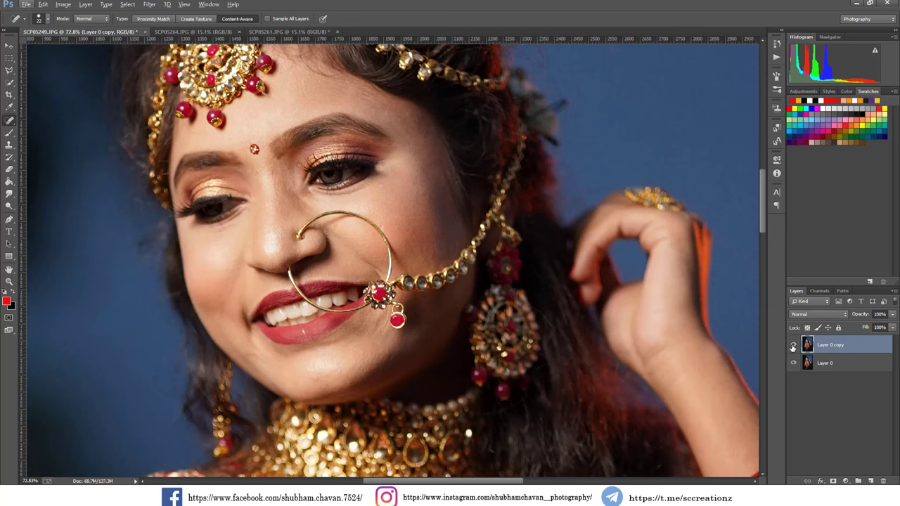
left_click(793, 344)
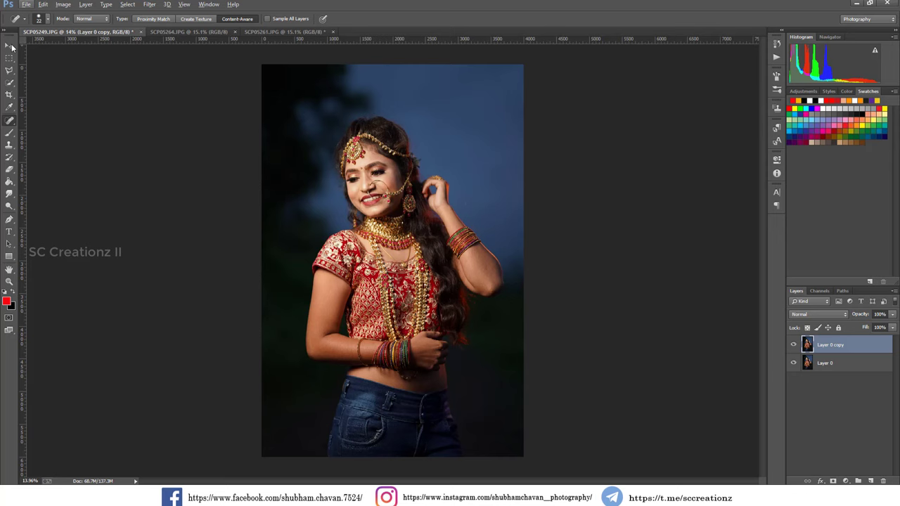
Duplicate the retouched layer as 'camera raw' and open it in the Camera Raw Filter.
left_click(11, 46)
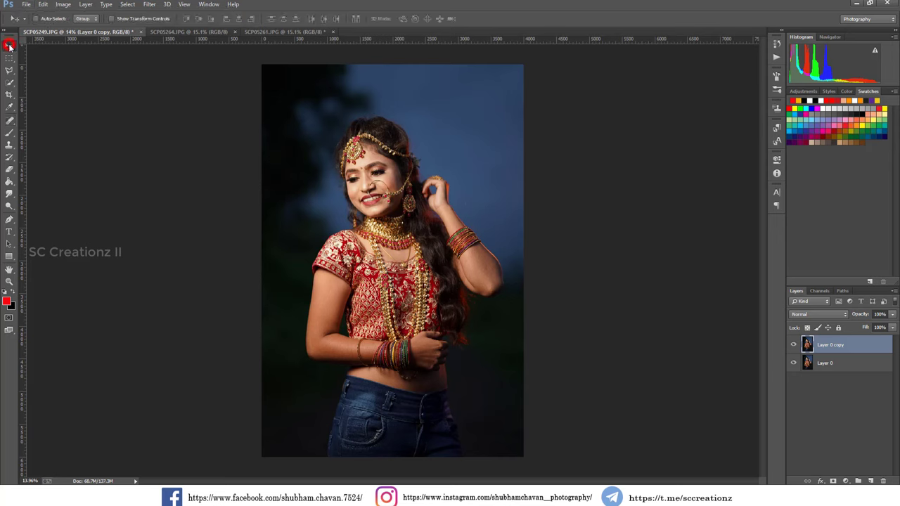
right_click(844, 348)
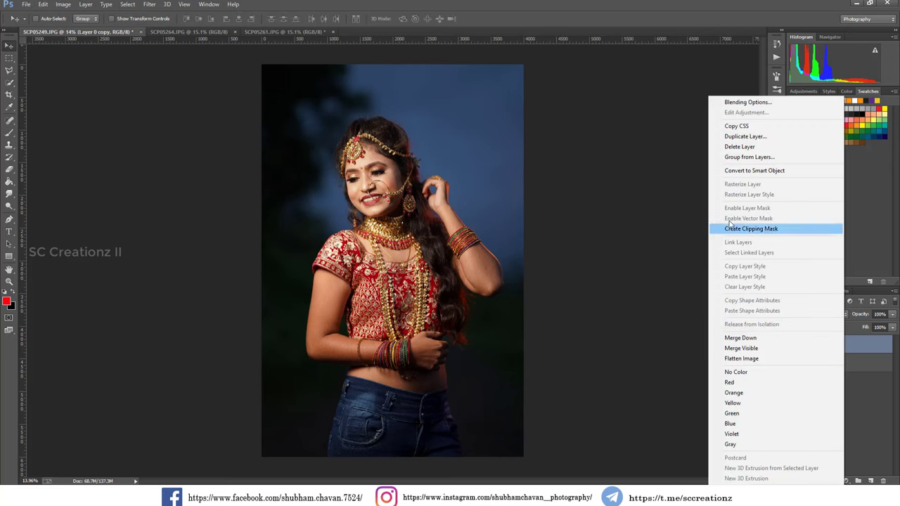
left_click(743, 137)
type("c")
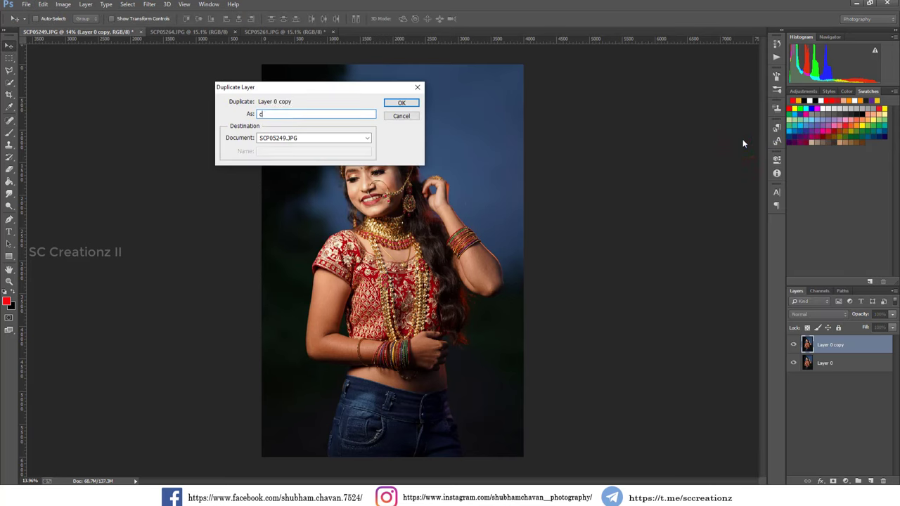
type("amera raw")
key("Return")
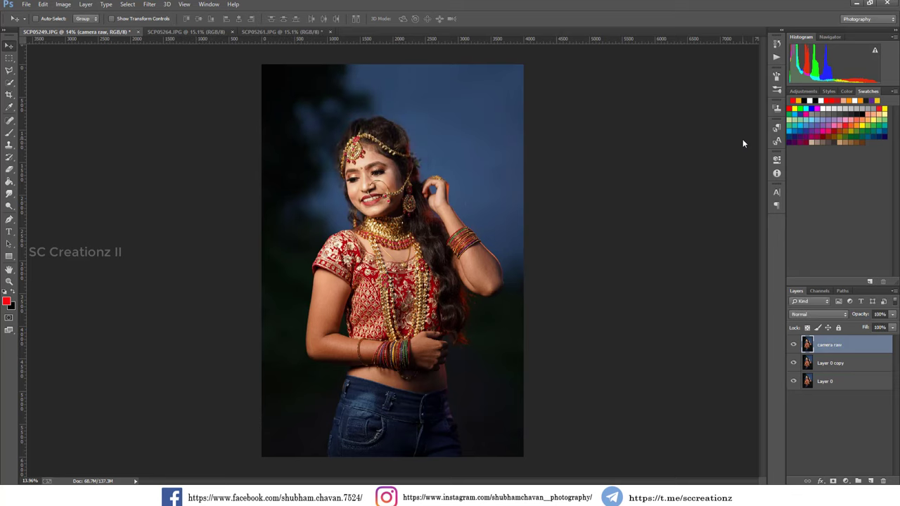
left_click(149, 5)
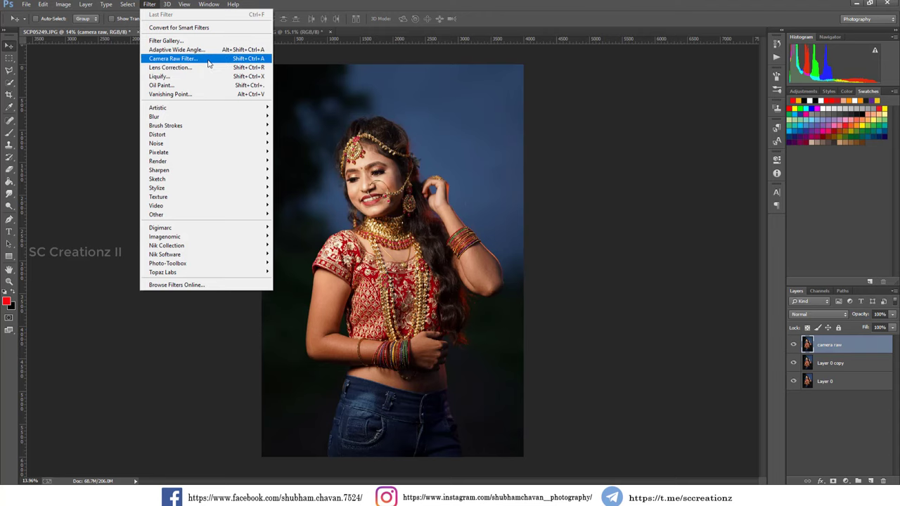
left_click(205, 59)
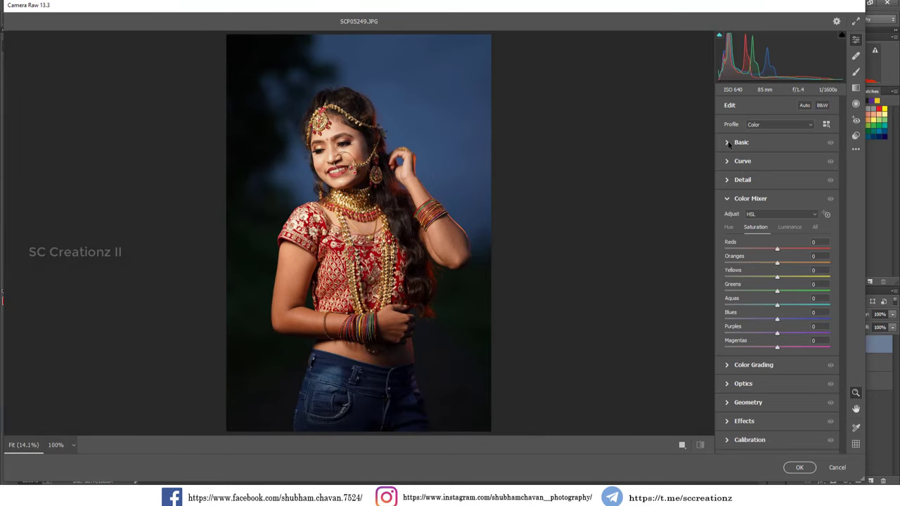
In Basic, warm the white balance slightly, set Contrast +13, Highlights -42 and brighten Shadows.
left_click(728, 143)
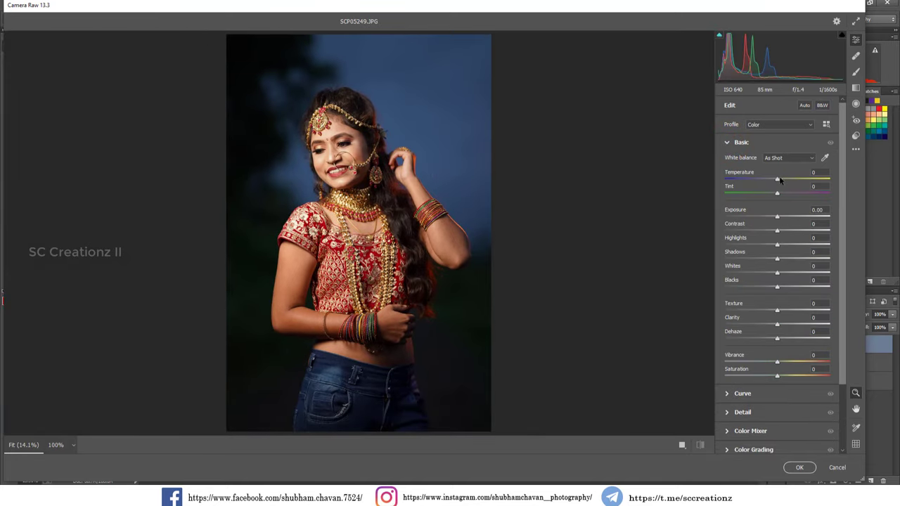
left_click_drag(777, 181, 773, 194)
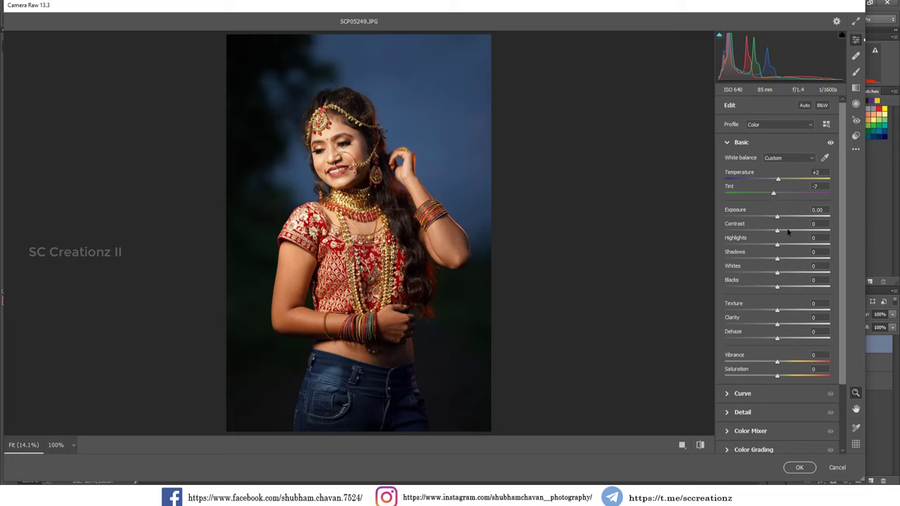
mouse_move(778, 231)
left_mouse_down()
mouse_move(809, 233)
mouse_move(786, 239)
left_mouse_up()
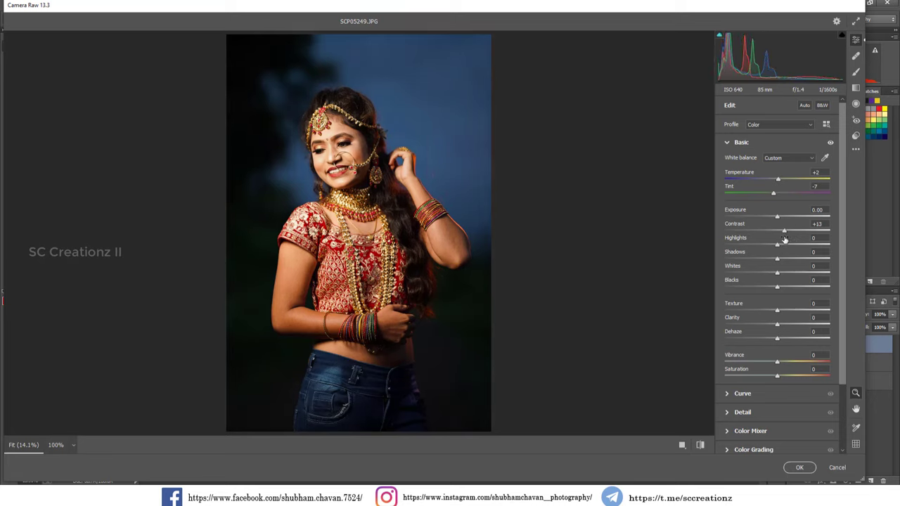
left_click_drag(774, 246, 745, 246)
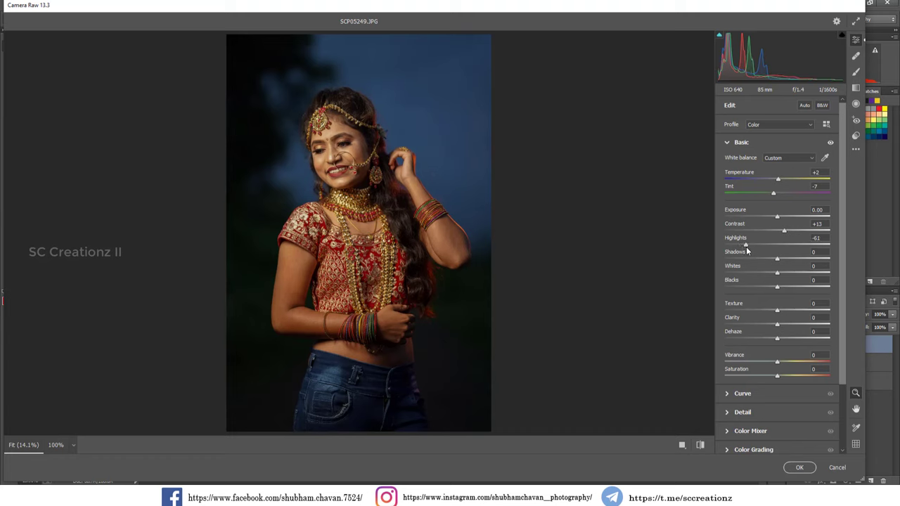
left_click_drag(746, 248, 756, 249)
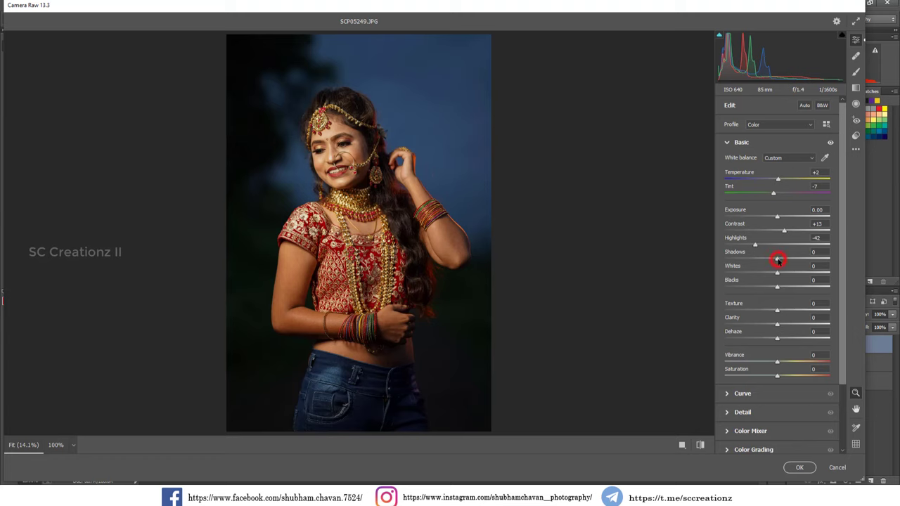
left_click_drag(778, 260, 811, 265)
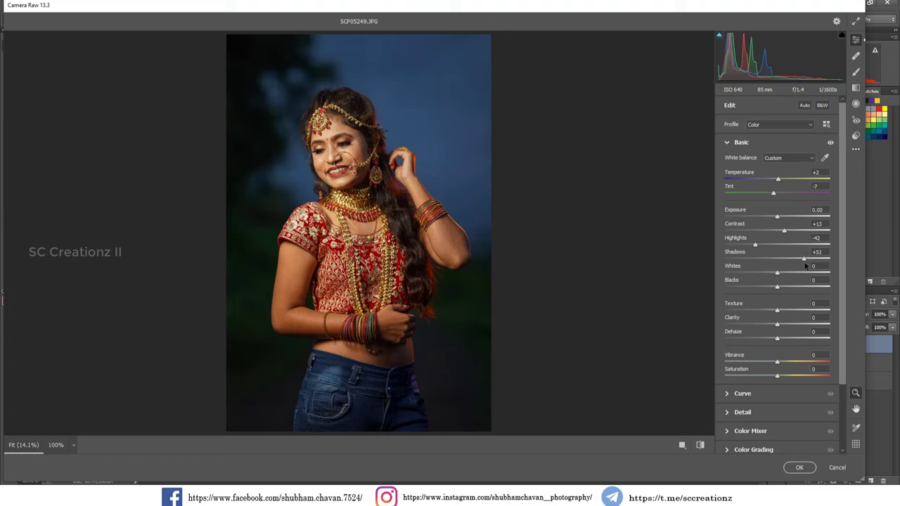
Set Whites -34, Blacks -15, Shadows +61, Clarity +12 and Vibrance +7.
left_click_drag(776, 272, 759, 274)
left_click_drag(771, 287, 763, 288)
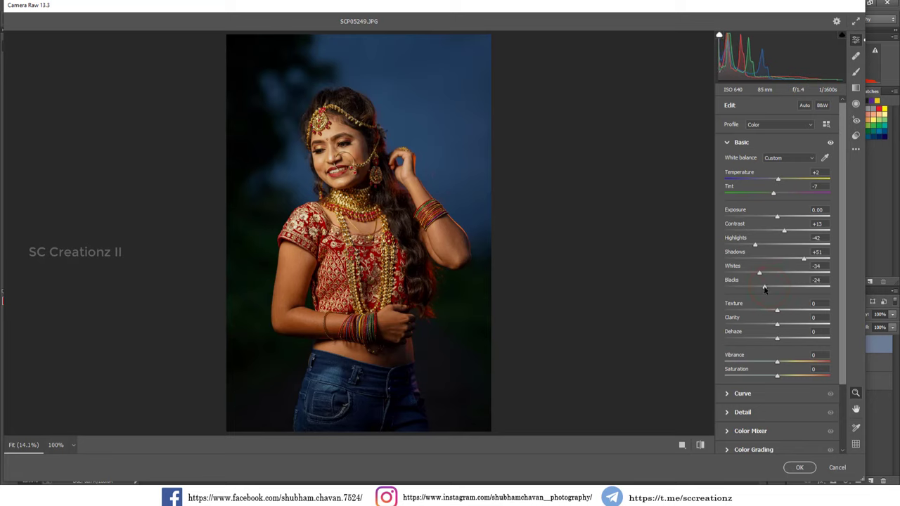
left_click_drag(764, 288, 769, 288)
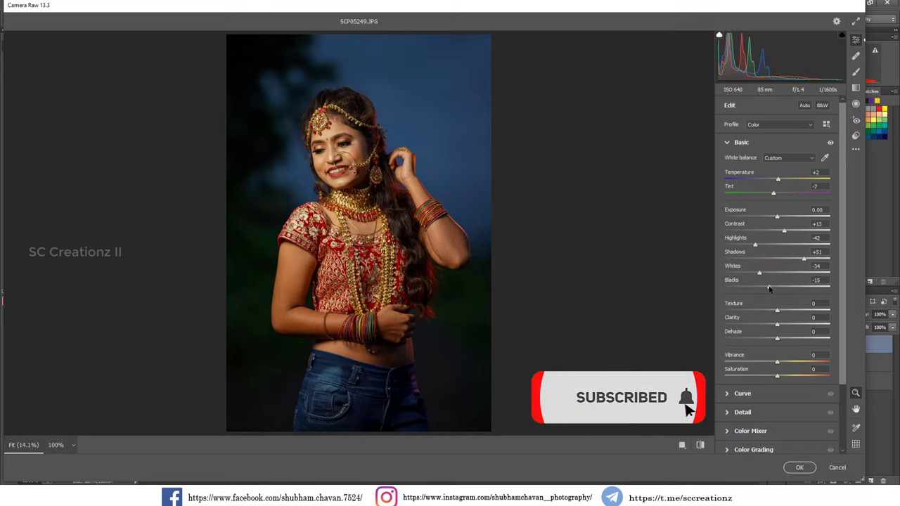
left_click_drag(804, 259, 808, 262)
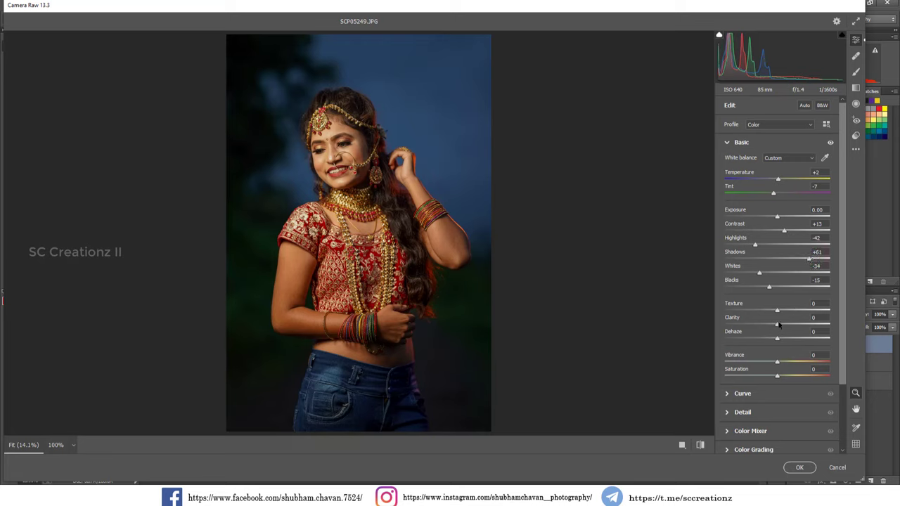
left_click_drag(779, 325, 785, 327)
mouse_move(777, 376)
left_mouse_down()
mouse_move(792, 378)
mouse_move(776, 378)
mouse_move(781, 366)
left_mouse_up()
Set the parametric curve to Darks +10, Shadows -22, then add a point curve point at 76 in, 73 out.
left_click(728, 395)
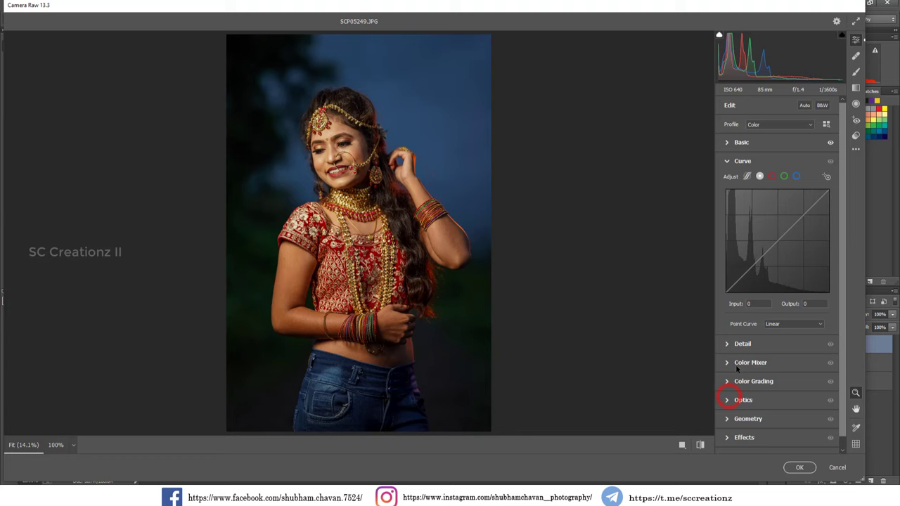
left_click(748, 177)
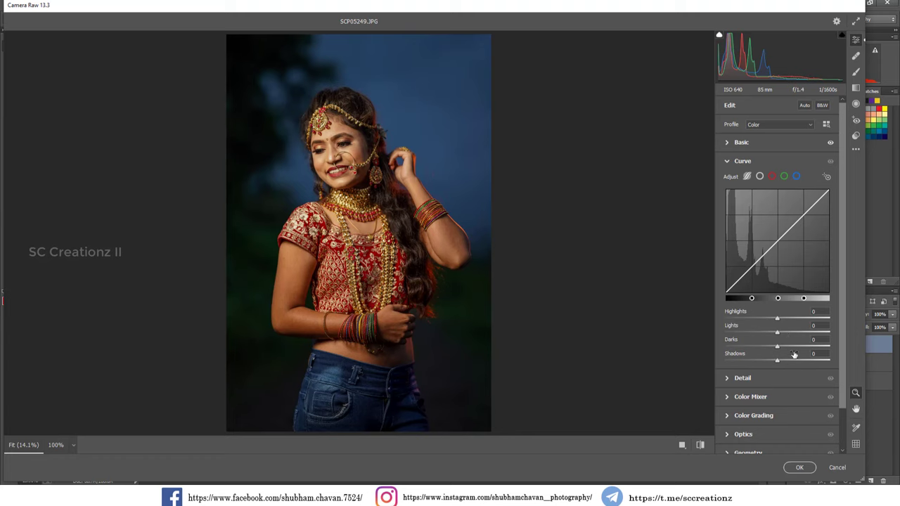
left_click_drag(778, 347, 785, 351)
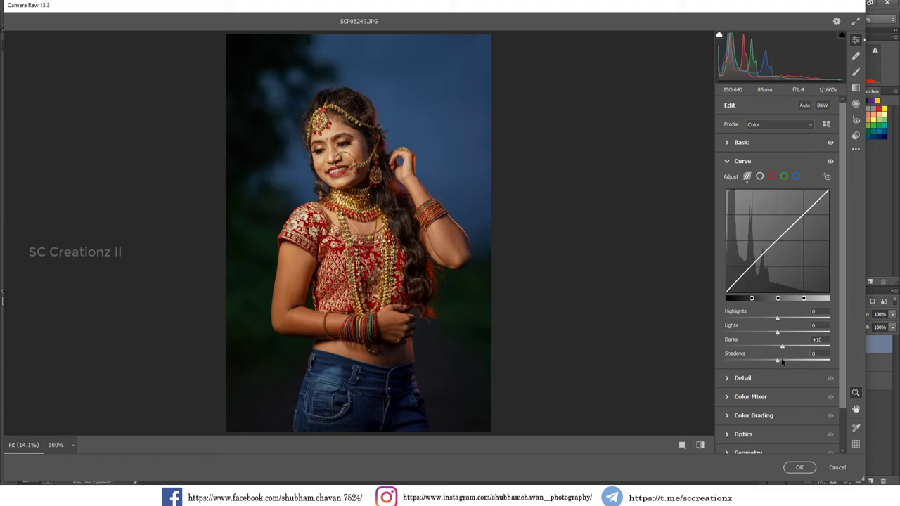
left_click_drag(777, 361, 765, 363)
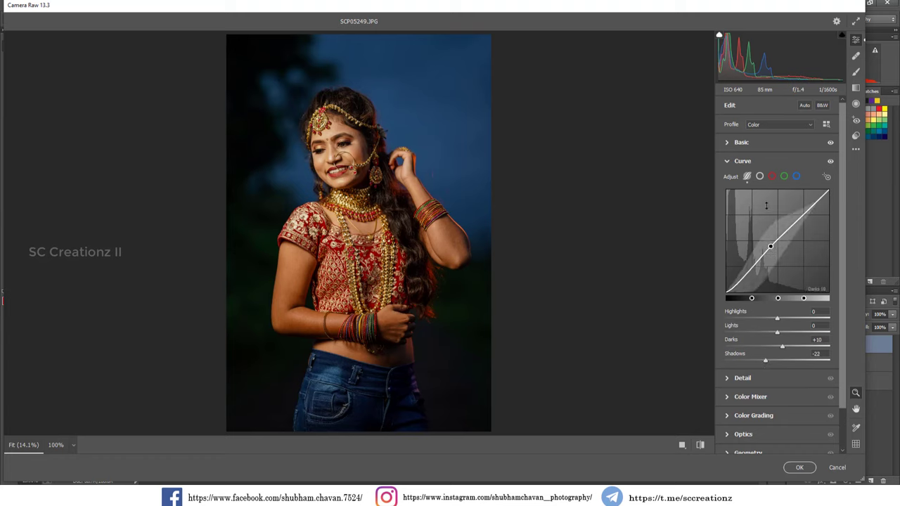
left_click(760, 176)
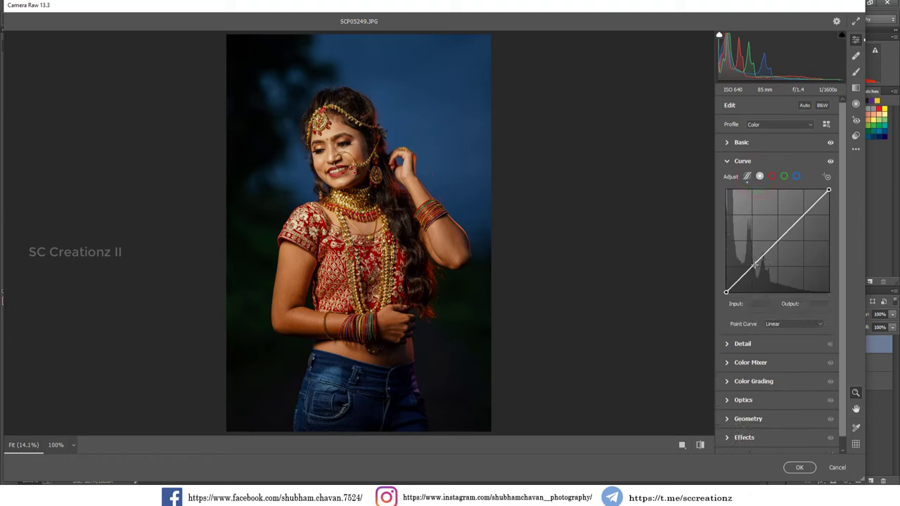
left_click(754, 264)
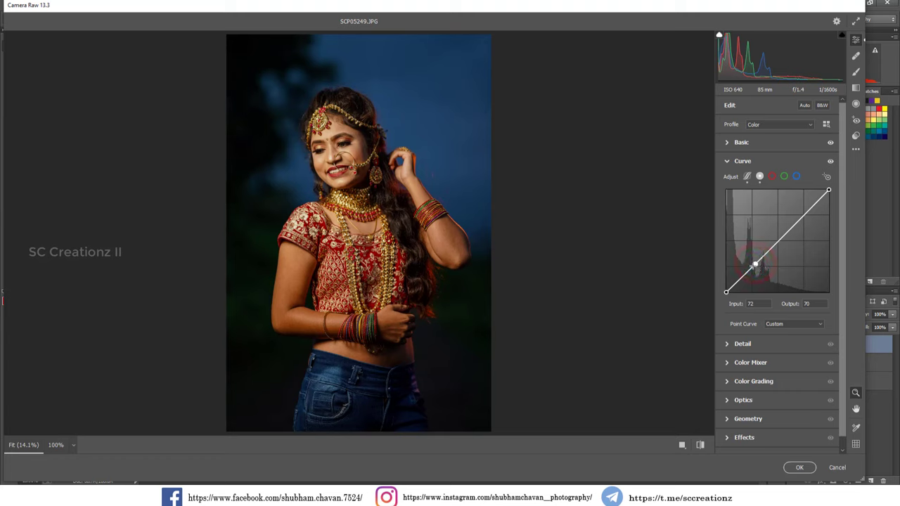
left_click_drag(754, 264, 757, 262)
Set Detail sharpening to 19 and noise reduction to 11.
left_click(734, 343)
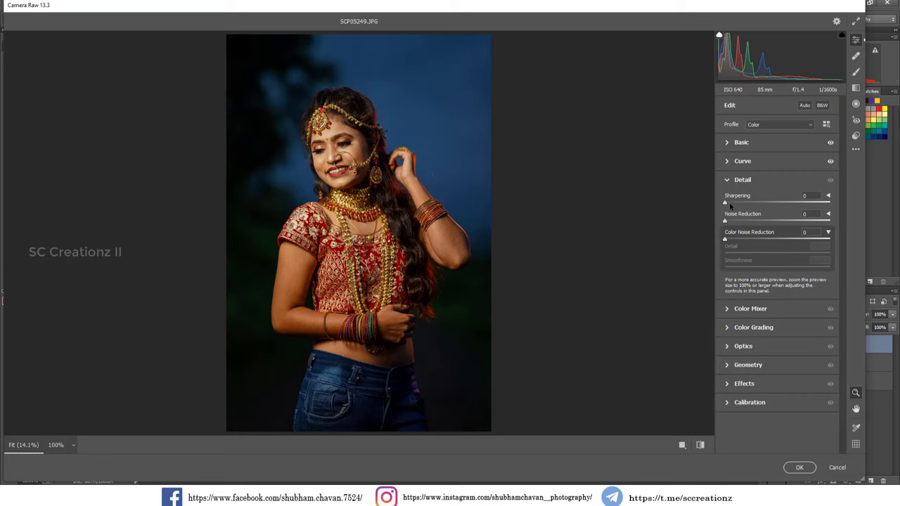
left_click_drag(729, 203, 737, 204)
left_click(737, 222)
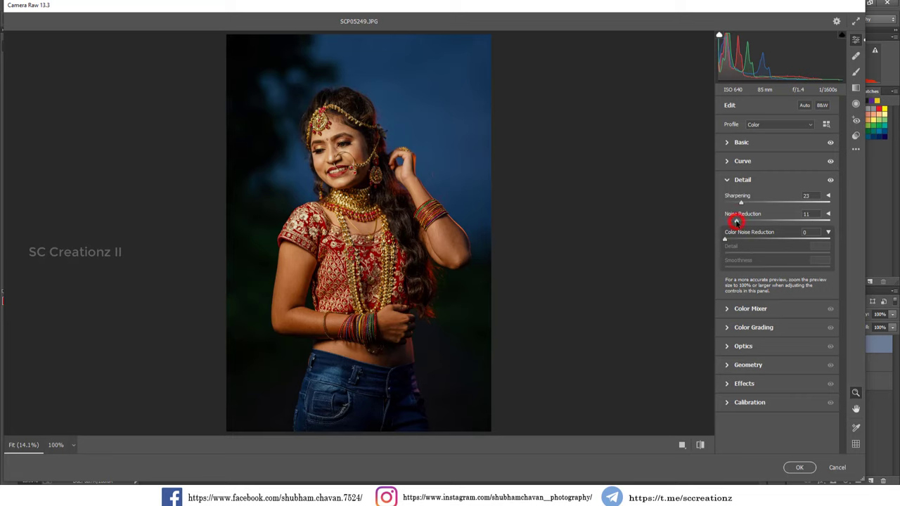
Shift Color Mixer hues: Oranges -11, Yellows toward orange, Greens positive, Aquas negative, Blues -18.
left_click(728, 309)
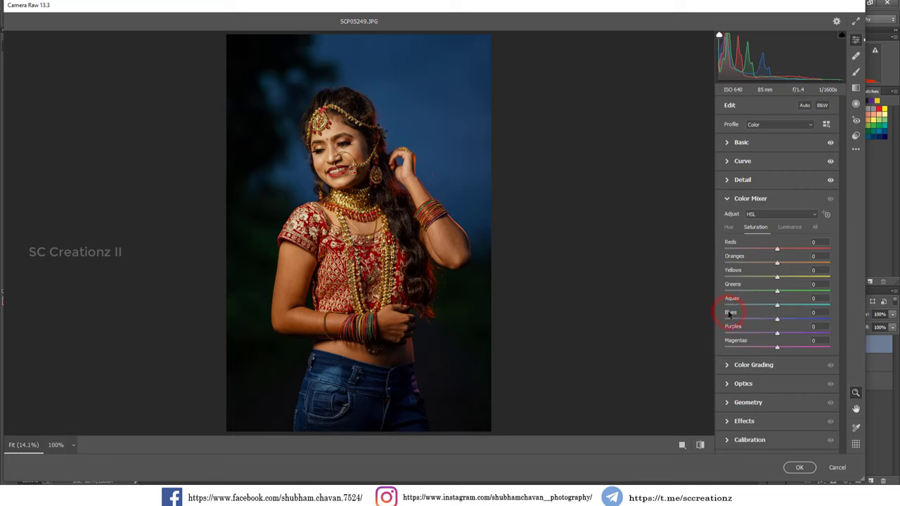
left_click(729, 228)
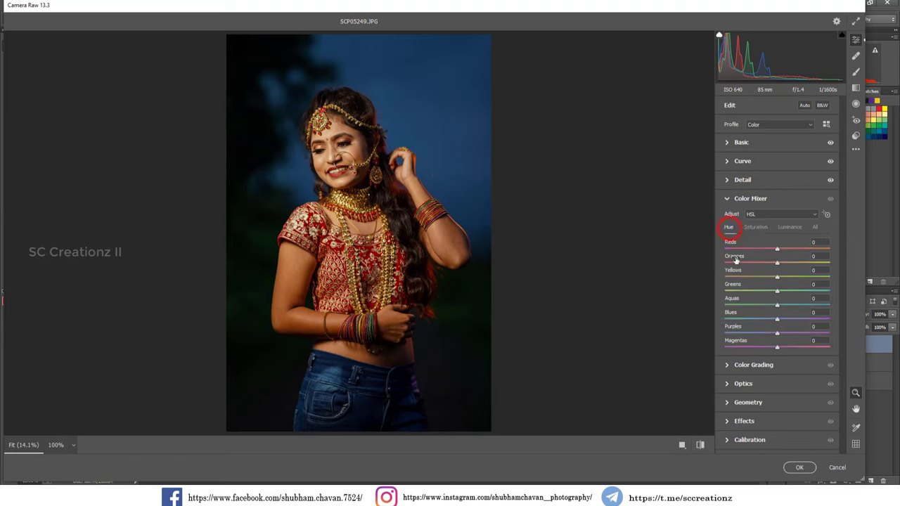
left_click(771, 263)
left_click_drag(776, 278, 754, 280)
left_click_drag(777, 291, 815, 294)
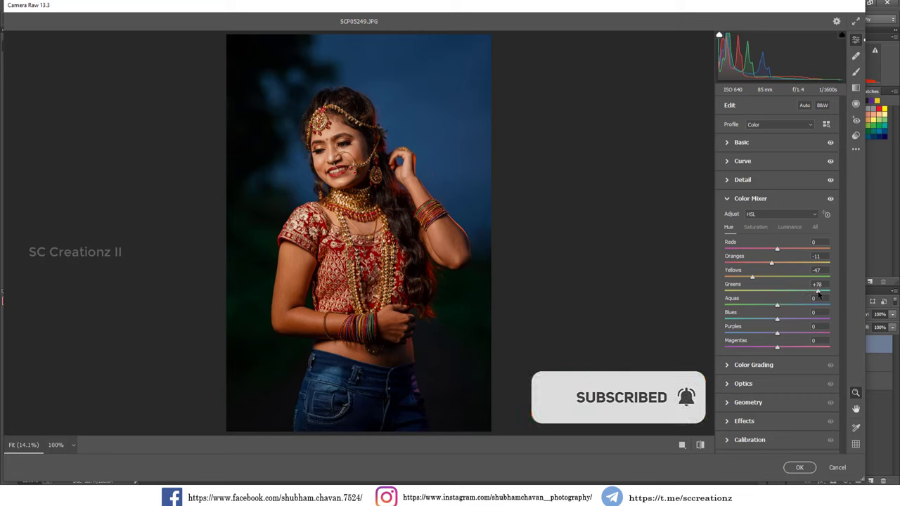
left_click_drag(780, 305, 724, 307)
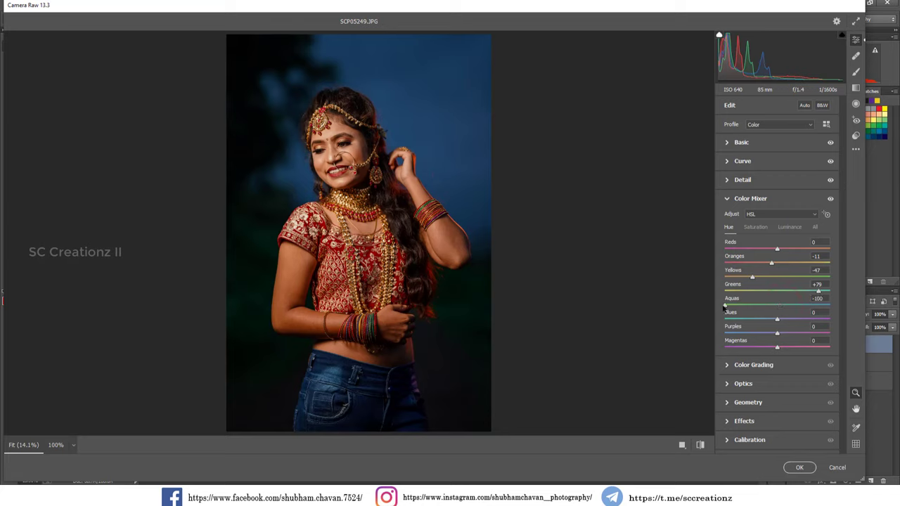
left_click_drag(776, 318, 767, 321)
Set HSL saturation to Reds +51, Oranges +16, Yellows -29, Blues -98, and lower Purples.
left_click(756, 229)
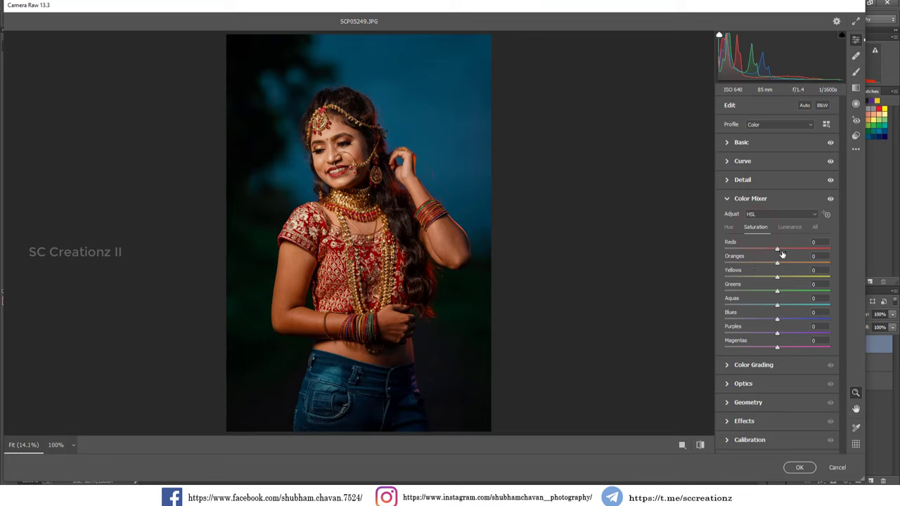
left_click_drag(784, 247, 804, 253)
left_click_drag(779, 263, 786, 263)
mouse_move(777, 277)
left_mouse_down()
mouse_move(731, 291)
mouse_move(727, 306)
left_mouse_up()
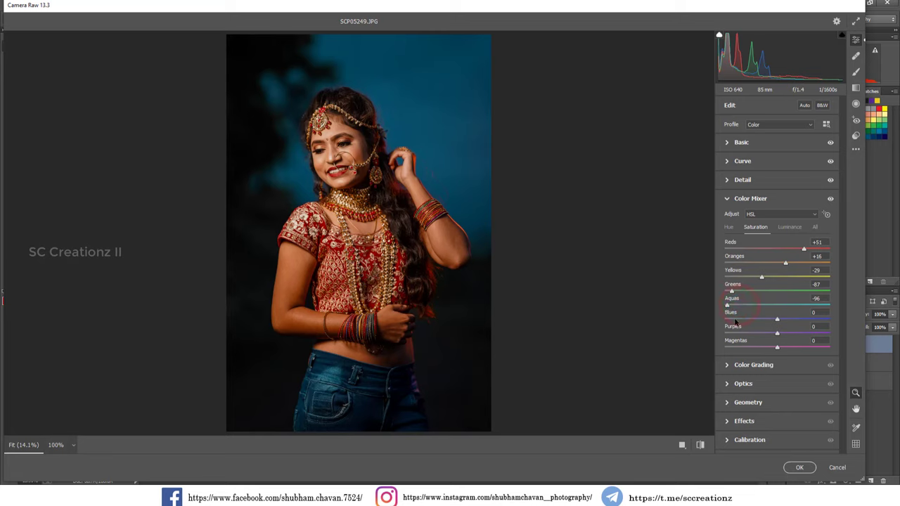
left_click(728, 320)
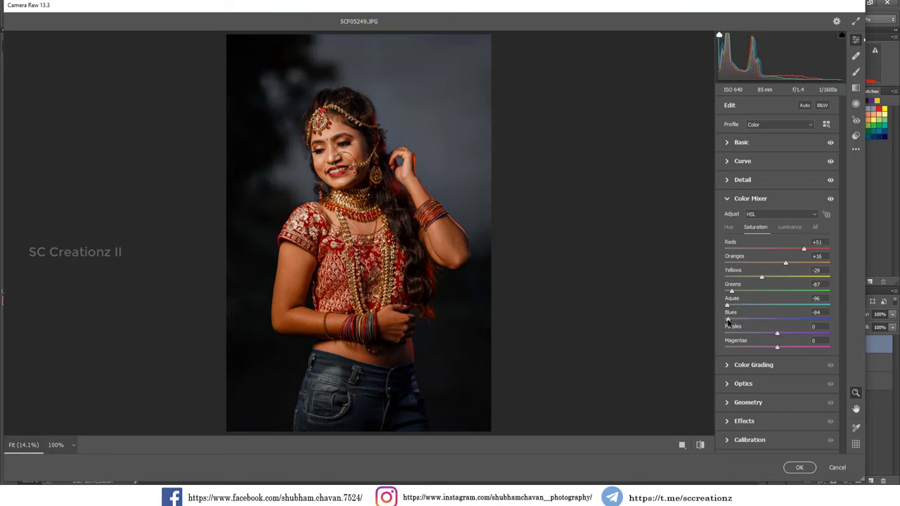
left_click_drag(728, 320, 726, 321)
left_click_drag(777, 336, 747, 349)
Set luminance to Oranges +40, Aquas +22, Purples -35, Magentas -37, darkening Reds and Greens.
left_click(787, 230)
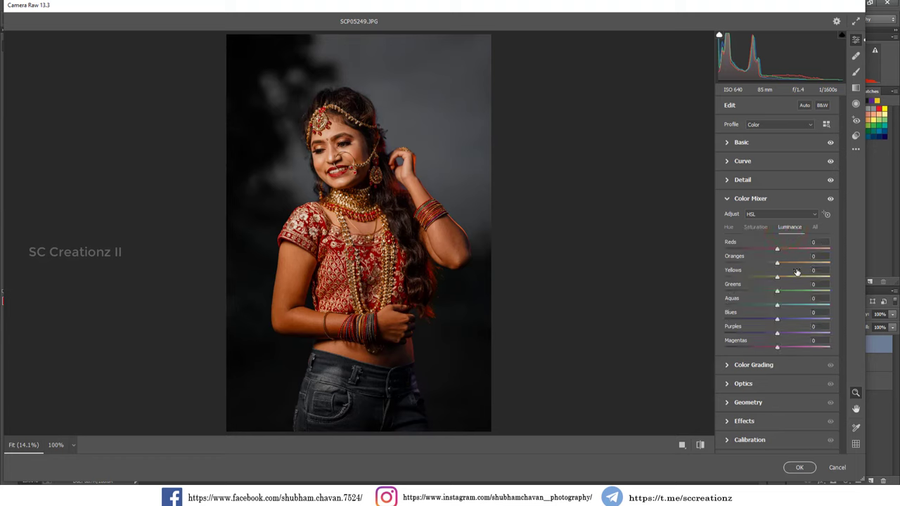
mouse_move(777, 251)
left_mouse_down()
mouse_move(763, 250)
mouse_move(803, 266)
mouse_move(771, 277)
left_mouse_up()
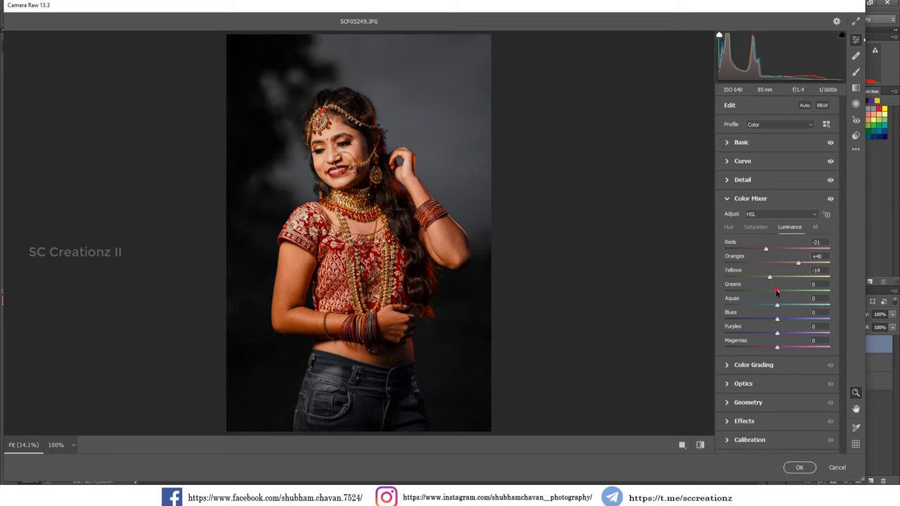
left_click_drag(776, 291, 763, 291)
mouse_move(777, 305)
left_mouse_down()
mouse_move(799, 306)
mouse_move(750, 322)
left_mouse_up()
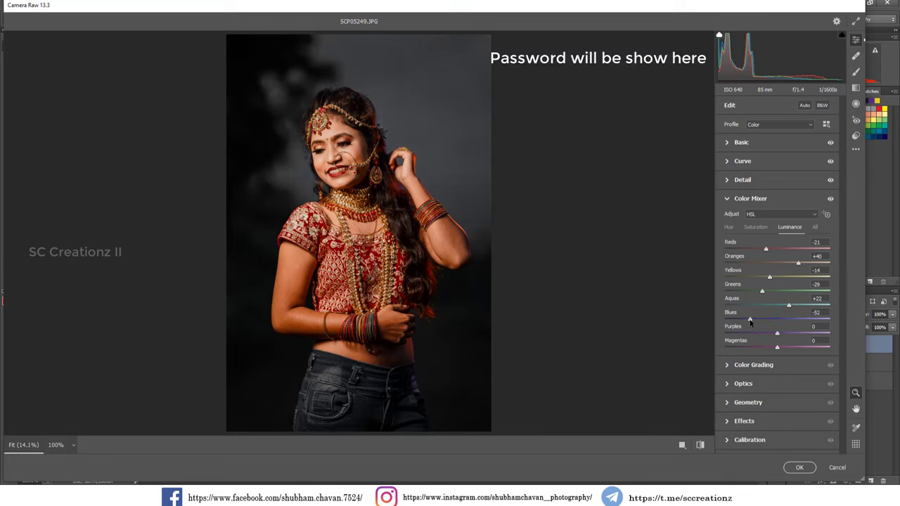
left_click(760, 334)
left_click_drag(746, 348, 756, 347)
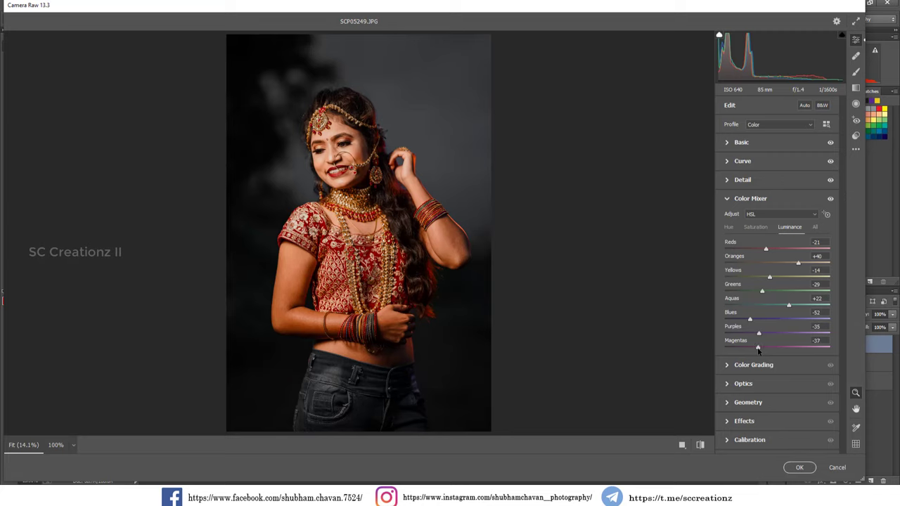
left_click(737, 367)
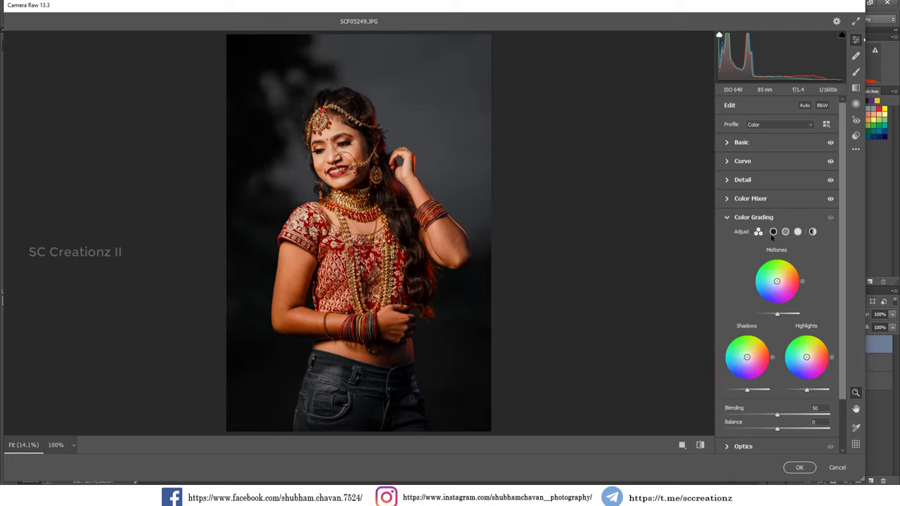
Grade the shadows to Hue 332 with Saturation 5.
left_click(773, 232)
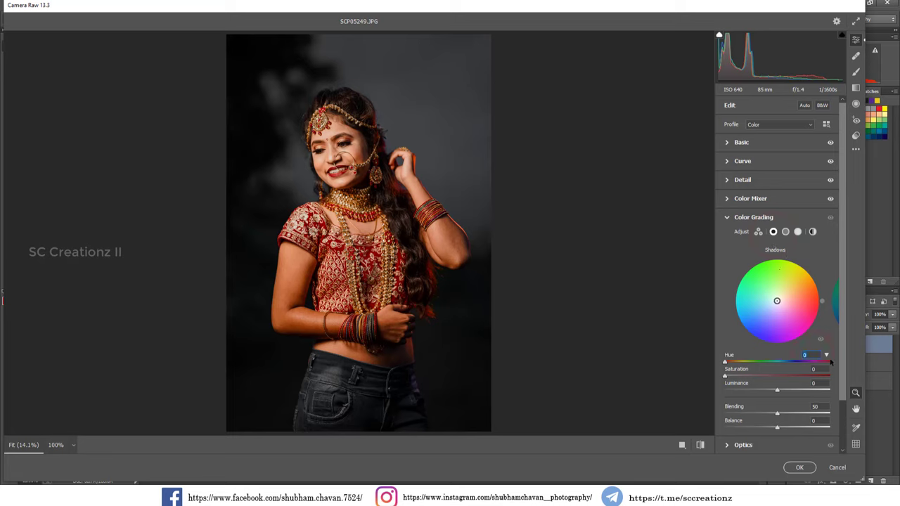
type("332")
left_click(813, 369)
type("5")
Grade the highlights to Hue 66 with Saturation 9 and raise Blending to 100.
left_click(797, 233)
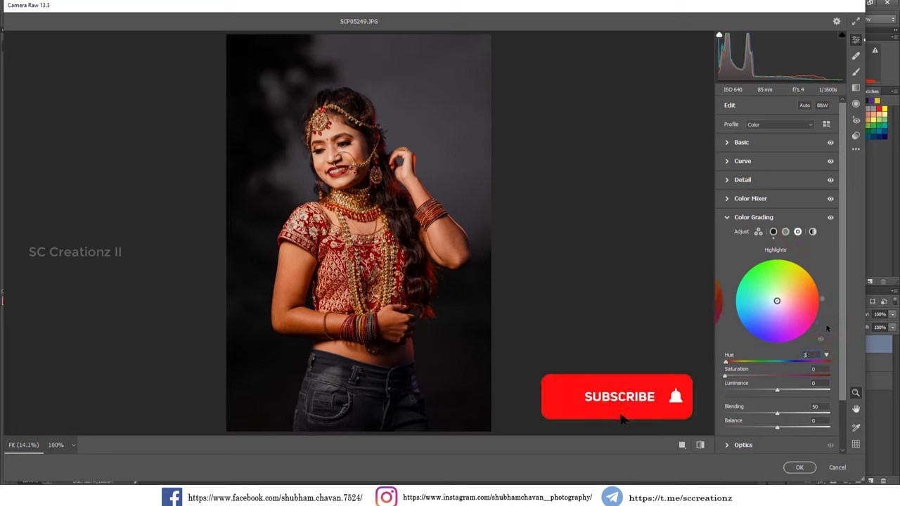
type("3")
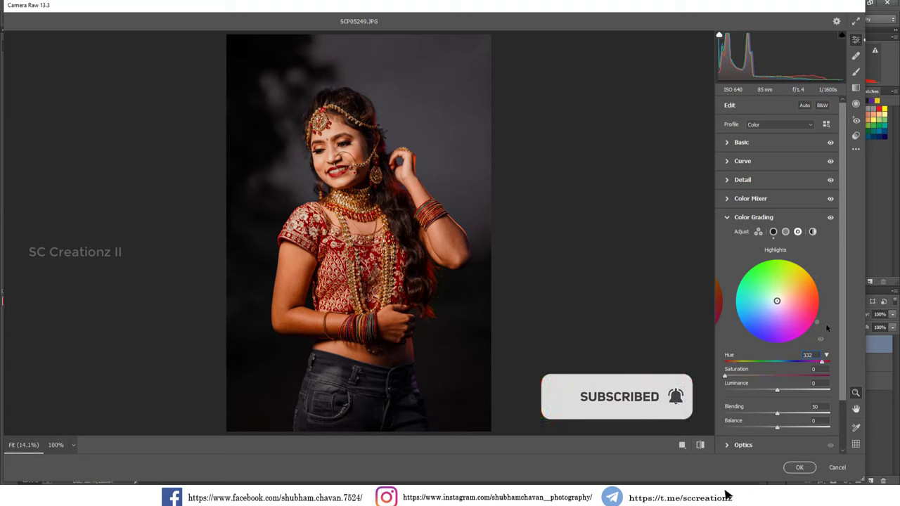
type("2")
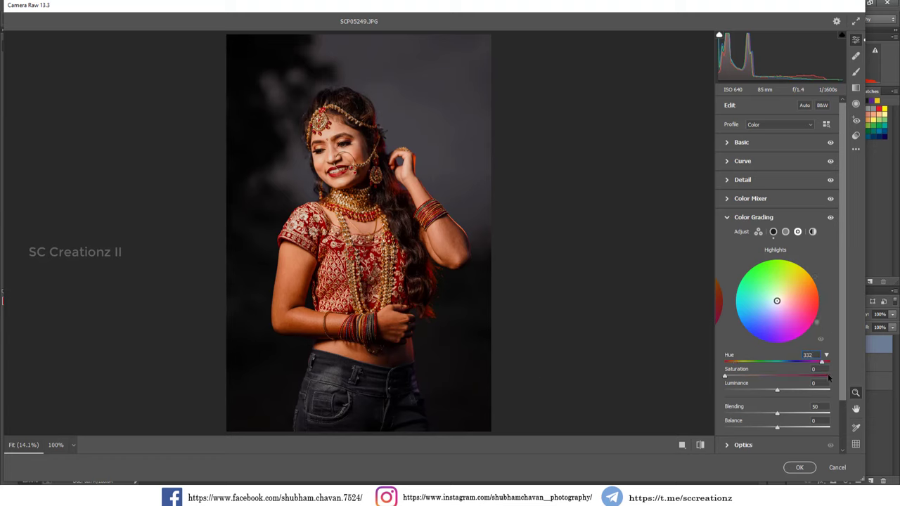
left_click_drag(814, 355, 797, 360)
type("66")
left_click(813, 370)
type("9")
left_click_drag(778, 413, 830, 414)
left_click(774, 232)
scroll(724, 317, "down", 2)
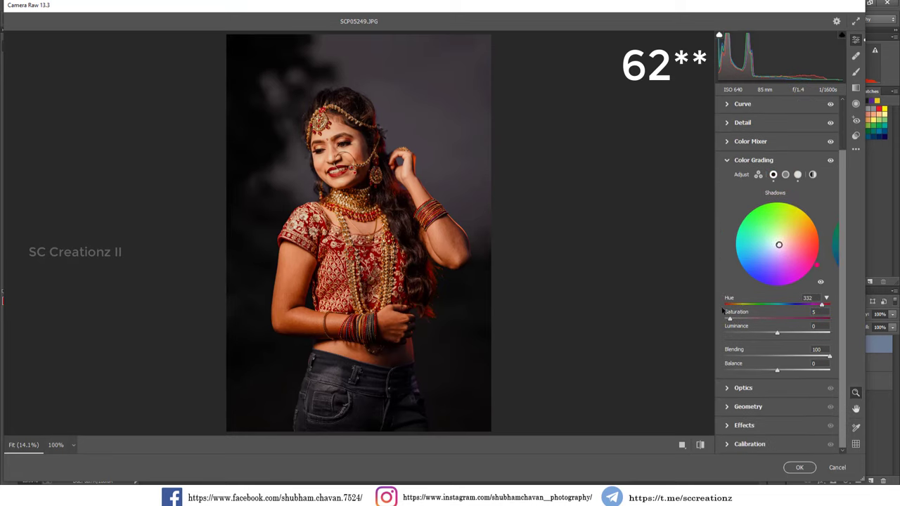
Set calibration to Blue saturation +20, Green hue -10 and saturation -11, Red hue +4.
left_click(733, 388)
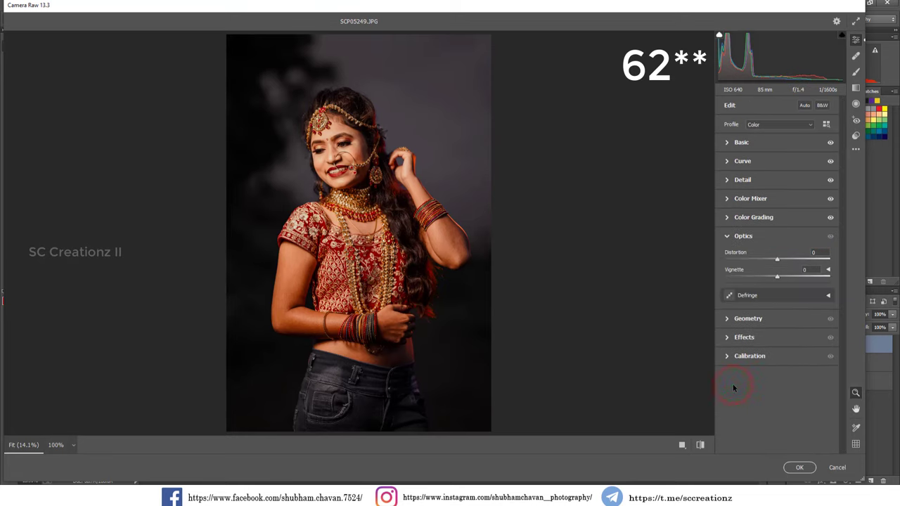
left_click(728, 356)
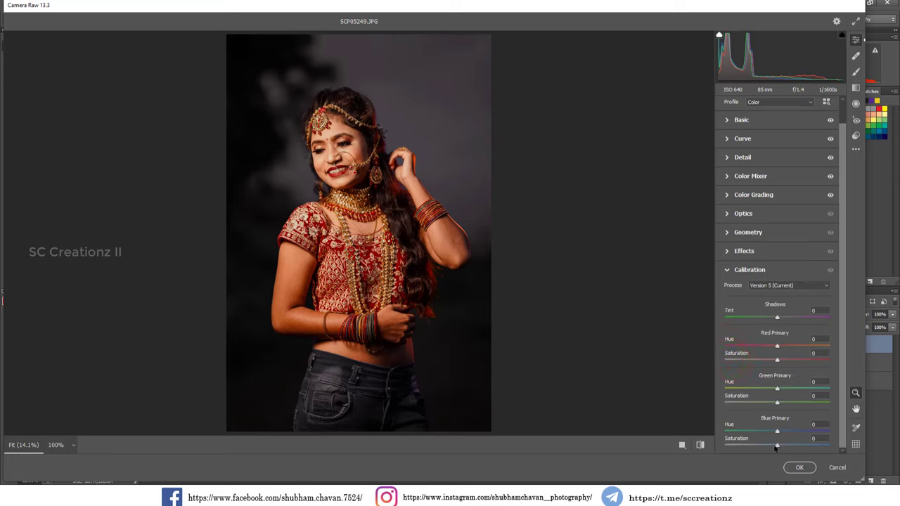
left_click_drag(777, 446, 788, 446)
mouse_move(777, 431)
left_mouse_down()
mouse_move(785, 431)
mouse_move(775, 438)
left_mouse_up()
left_click_drag(777, 389, 754, 389)
mouse_move(754, 391)
left_mouse_down()
mouse_move(735, 390)
mouse_move(801, 398)
mouse_move(772, 397)
left_mouse_up()
mouse_move(778, 346)
left_mouse_down()
mouse_move(796, 348)
mouse_move(779, 346)
mouse_move(764, 362)
mouse_move(778, 364)
left_mouse_up()
mouse_move(777, 403)
left_mouse_down()
mouse_move(789, 404)
mouse_move(765, 404)
mouse_move(772, 432)
left_mouse_up()
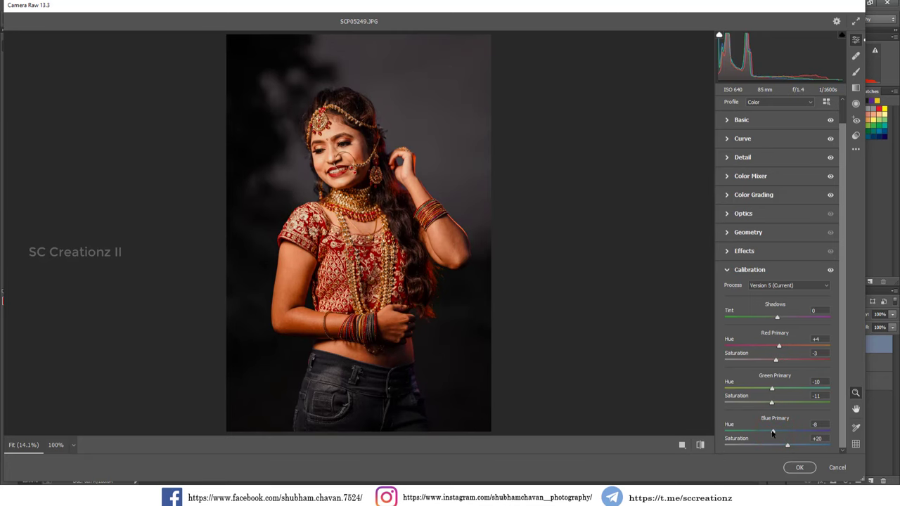
Compare the original and edited photo side by side, then fit the whole photo in view.
left_click(700, 446)
scroll(545, 177, "up", 3)
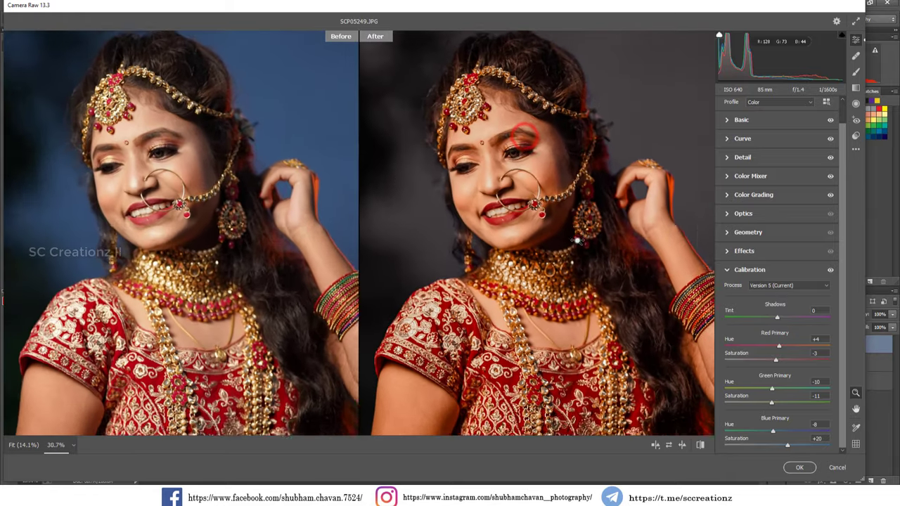
scroll(552, 197, "up", 2)
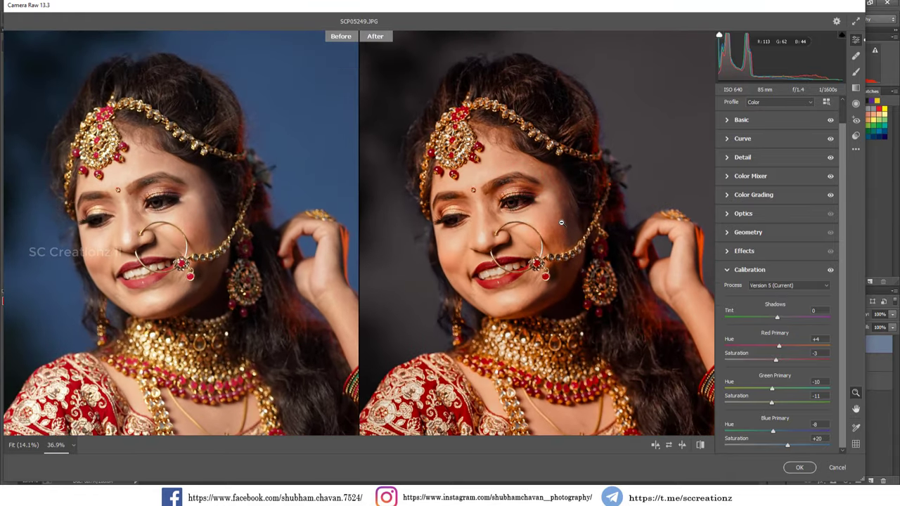
right_click(528, 233)
left_click(559, 176)
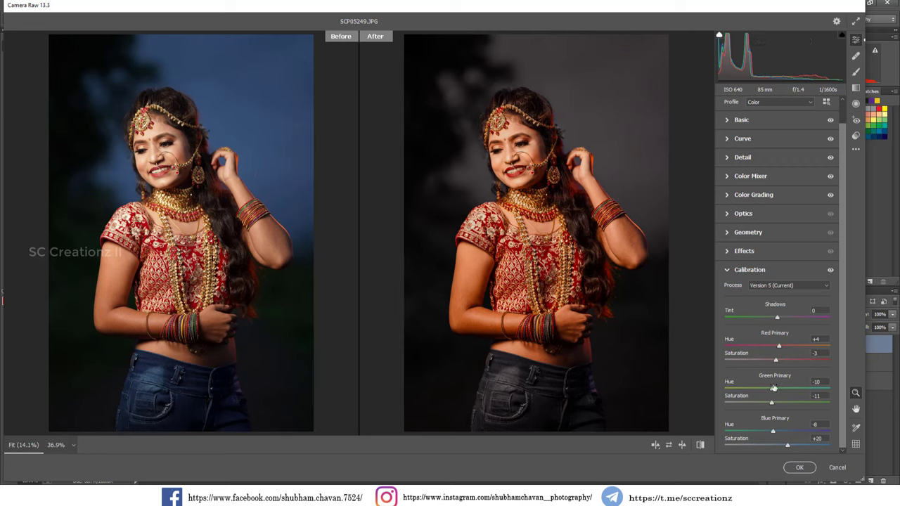
Lift the Reds luminance to -11 and set the Oranges saturation to -8.
left_click(737, 176)
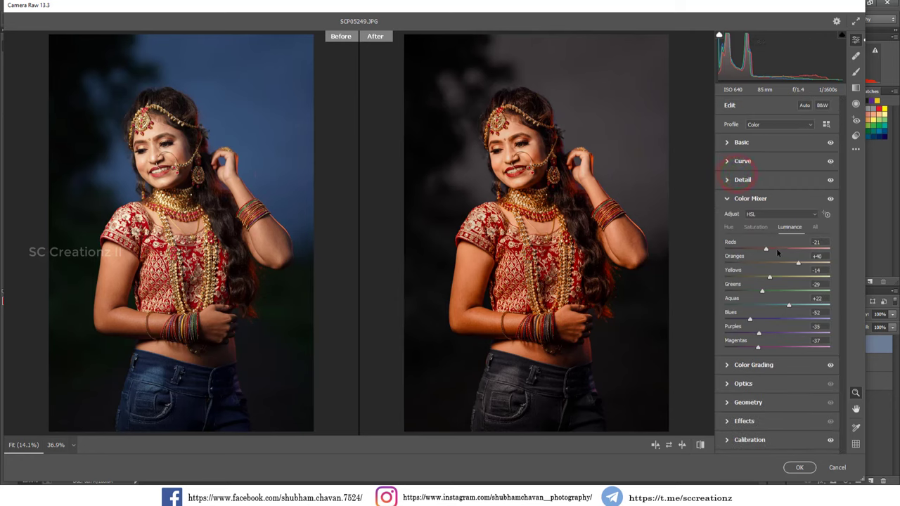
left_click_drag(767, 248, 771, 248)
left_click(756, 227)
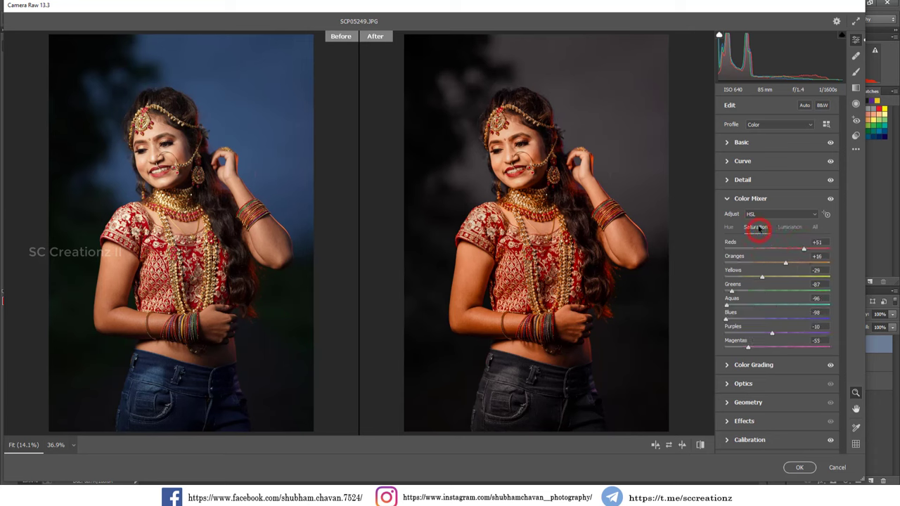
mouse_move(786, 263)
left_mouse_down()
mouse_move(774, 265)
mouse_move(789, 264)
left_mouse_up()
Shift the hues to Reds -30, Oranges -8 and Blues -45.
left_click(729, 227)
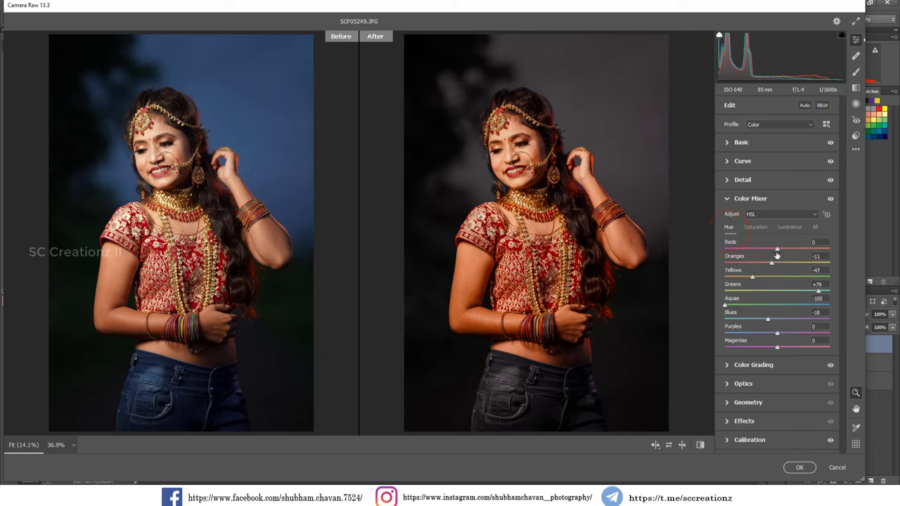
mouse_move(777, 251)
left_mouse_down()
mouse_move(793, 251)
mouse_move(757, 255)
mouse_move(814, 256)
mouse_move(749, 257)
left_mouse_up()
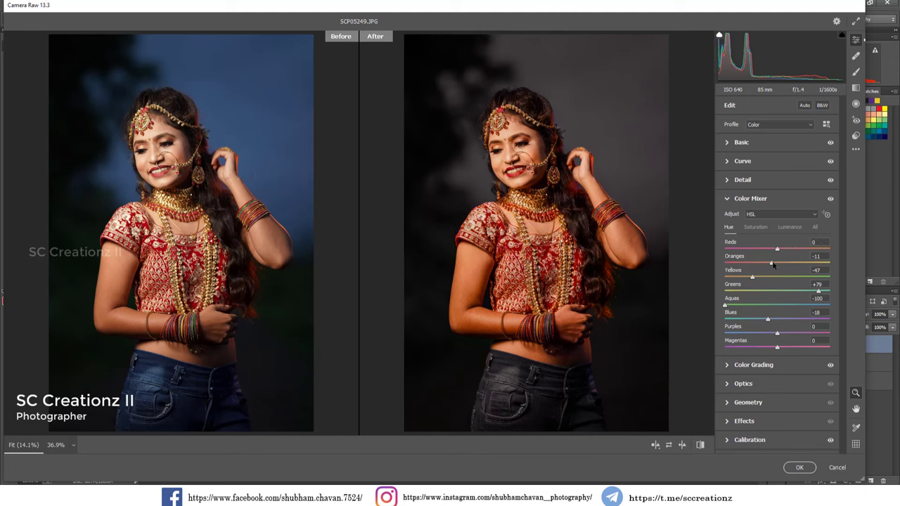
left_click(773, 261)
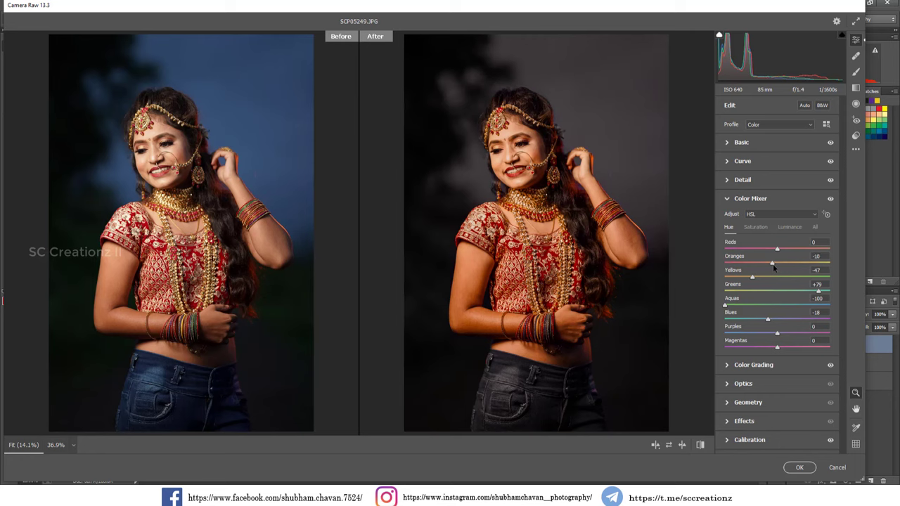
left_click(773, 264)
mouse_move(764, 319)
left_mouse_down()
mouse_move(711, 320)
mouse_move(753, 320)
left_mouse_up()
Add a -22 vignette in Effects to darken the edges and corners.
left_click(745, 422)
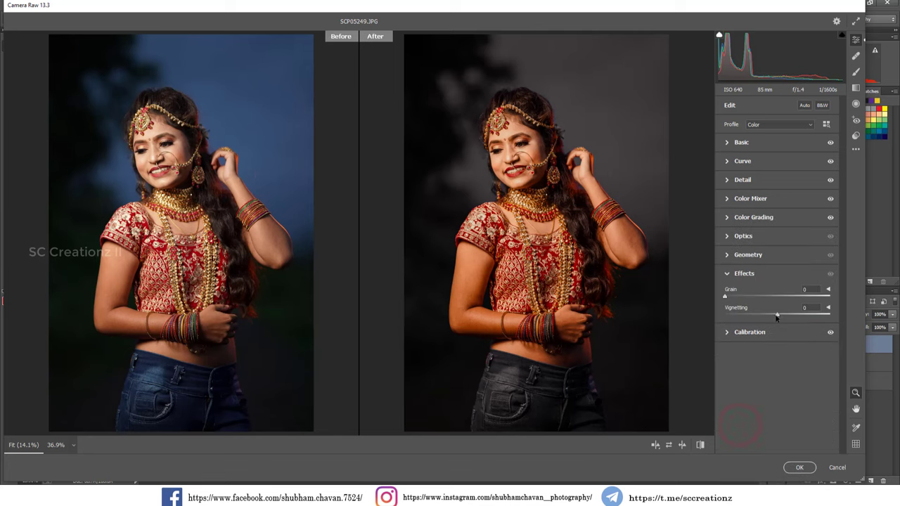
left_click_drag(777, 315, 766, 321)
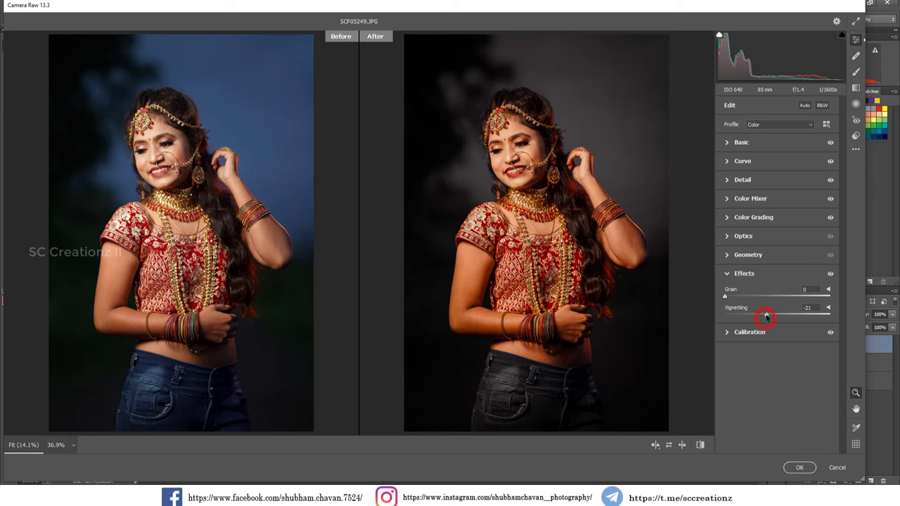
left_click(735, 274)
Review the Optics, Basic and parametric Curve settings.
left_click(729, 237)
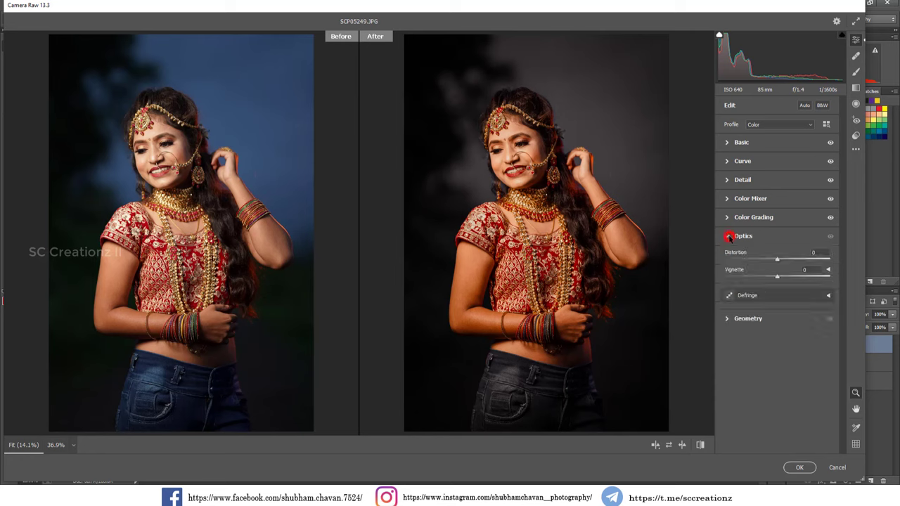
left_click(729, 143)
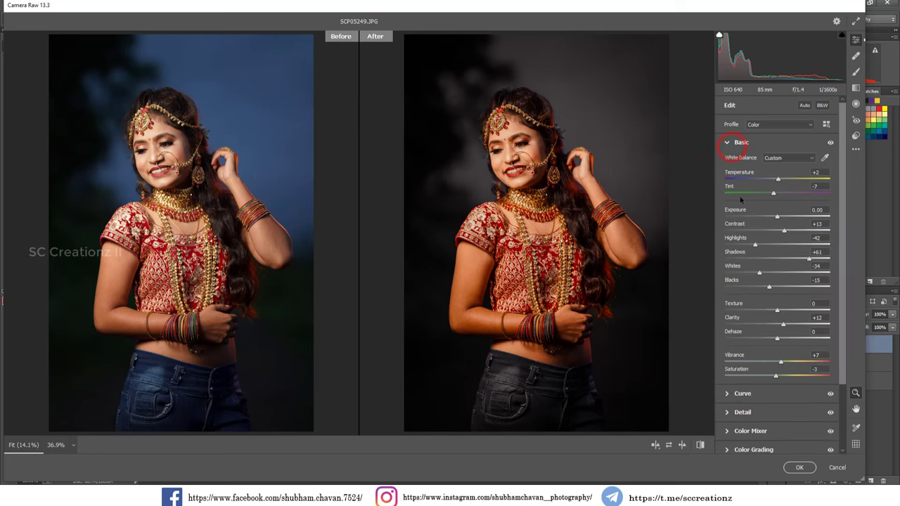
scroll(749, 245, "down", 2)
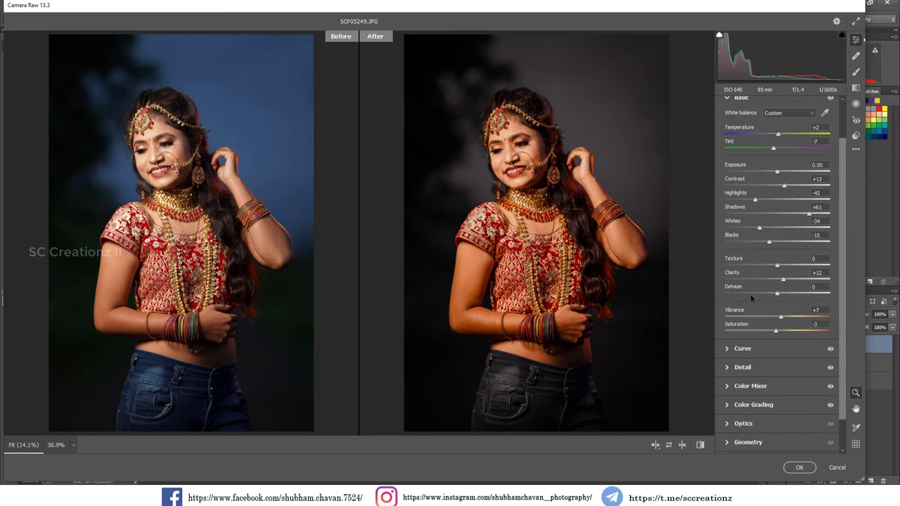
scroll(750, 294, "down", 1)
left_click(730, 331)
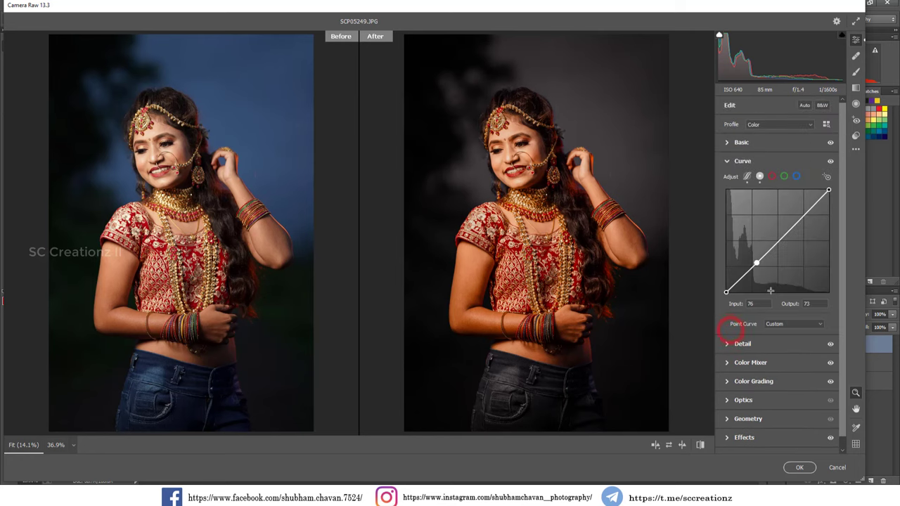
left_click(747, 176)
scroll(797, 351, "down", 2)
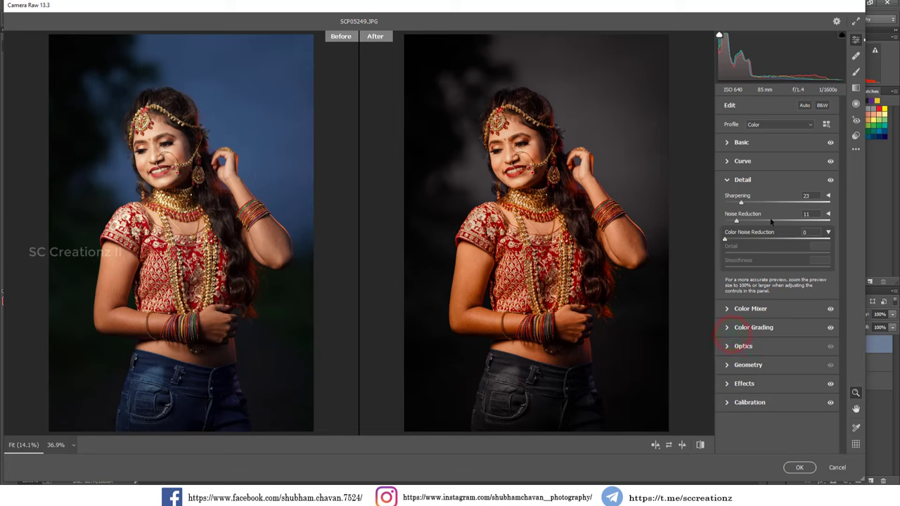
Review the Color Mixer hue, saturation and luminance, Color Grading and Calibration values.
left_click(737, 312)
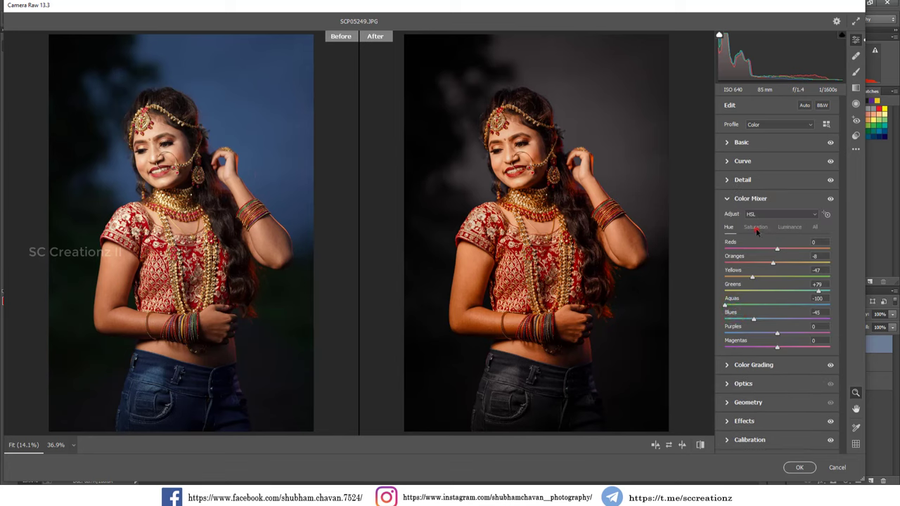
left_click(755, 227)
left_click(783, 228)
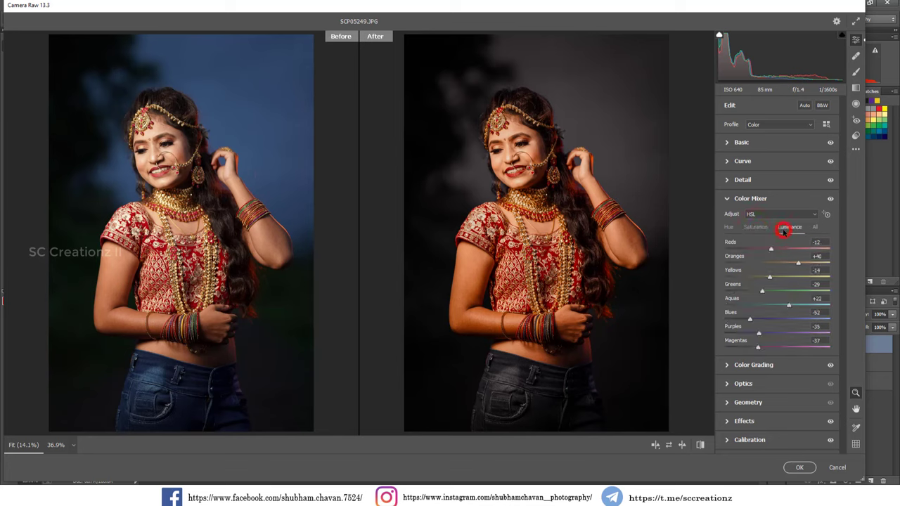
left_click(728, 226)
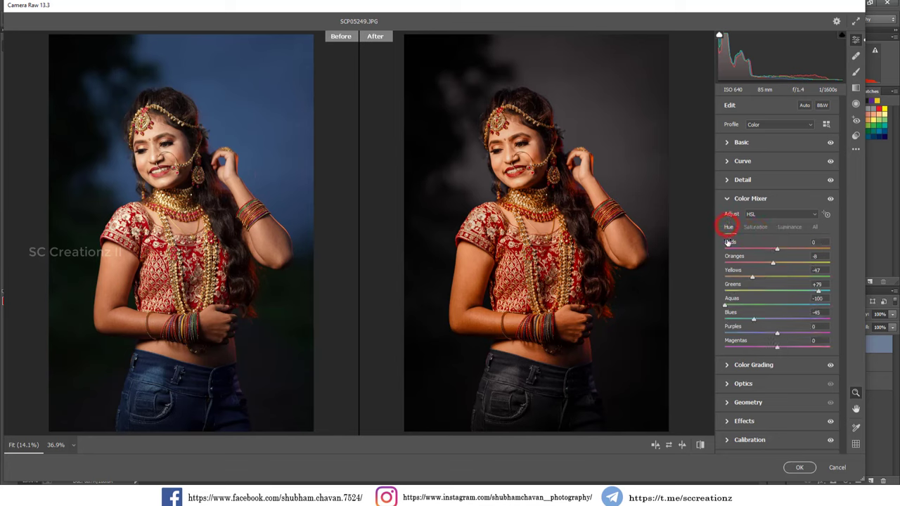
left_click(743, 372)
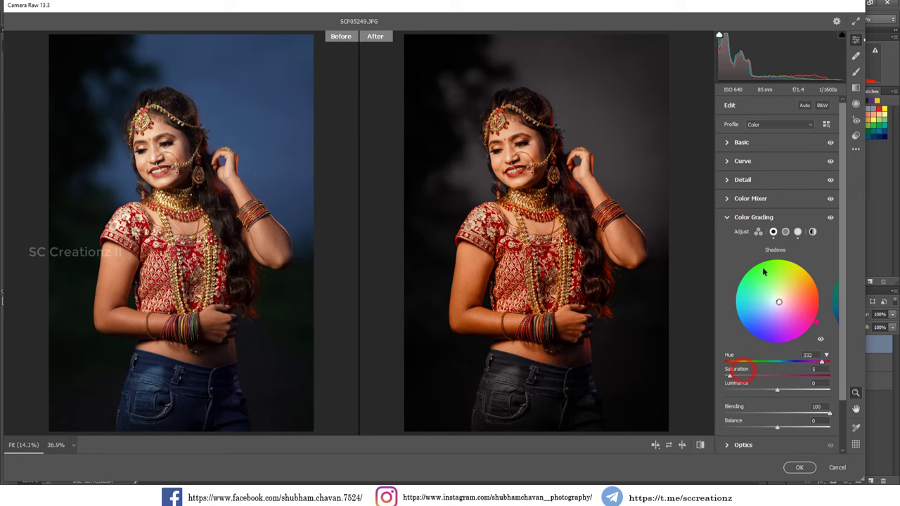
left_click(772, 232)
left_click(796, 232)
scroll(721, 397, "down", 3)
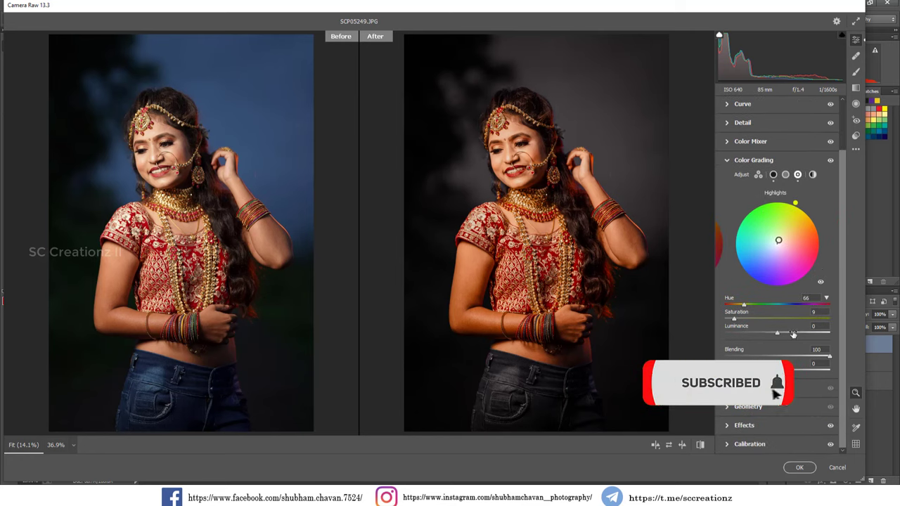
left_click(736, 442)
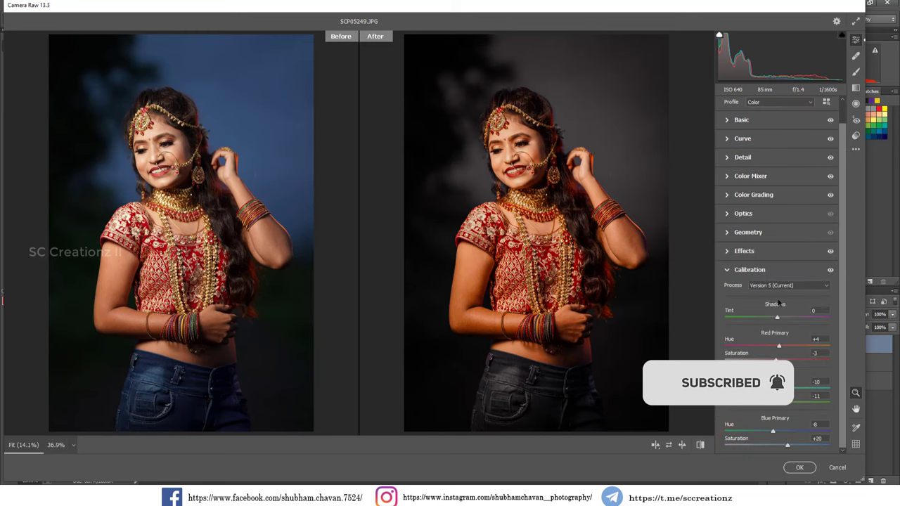
scroll(526, 144, "up", 2)
Fit the preview, then save the Camera Raw settings as 'black orange preset sc creationz ii' in Documents.
right_click(567, 152)
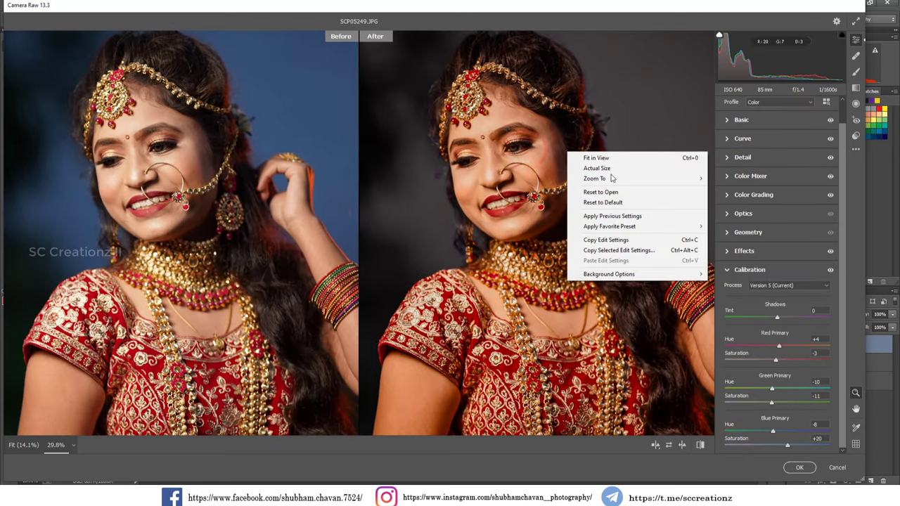
left_click(611, 157)
left_click(855, 149)
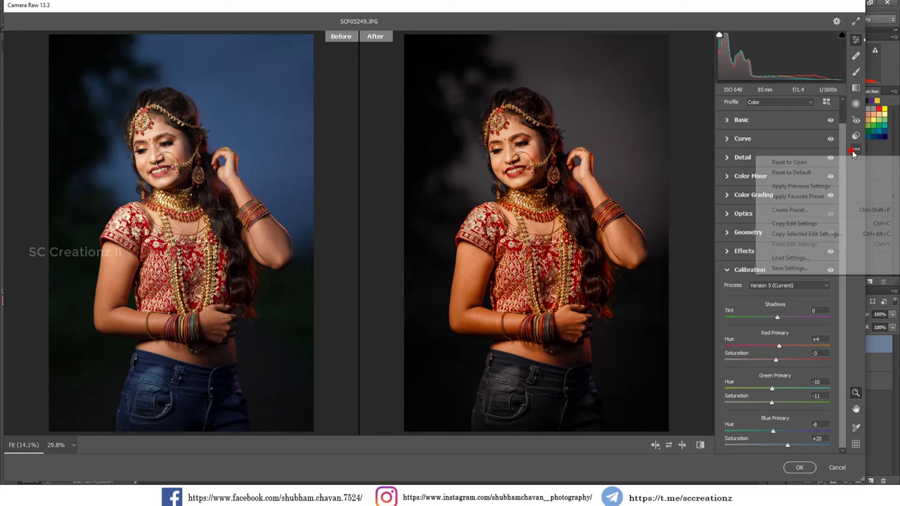
left_click(782, 267)
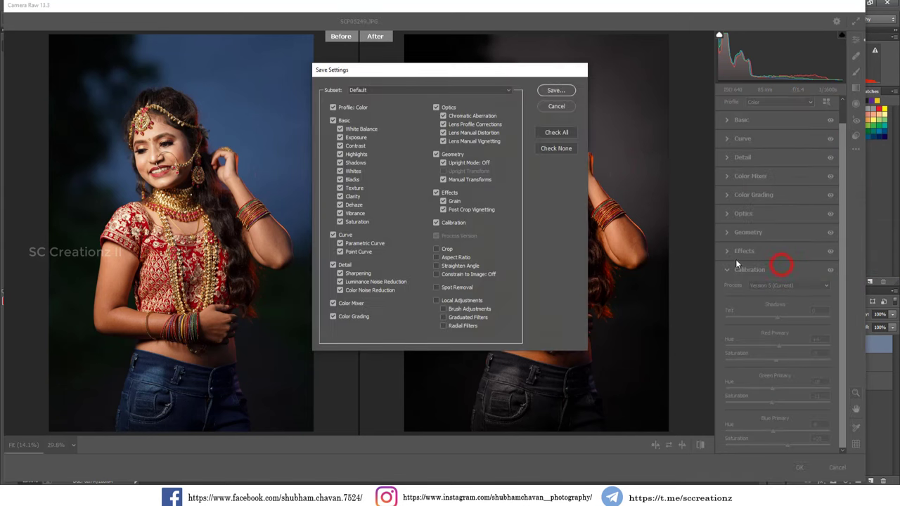
left_click(556, 91)
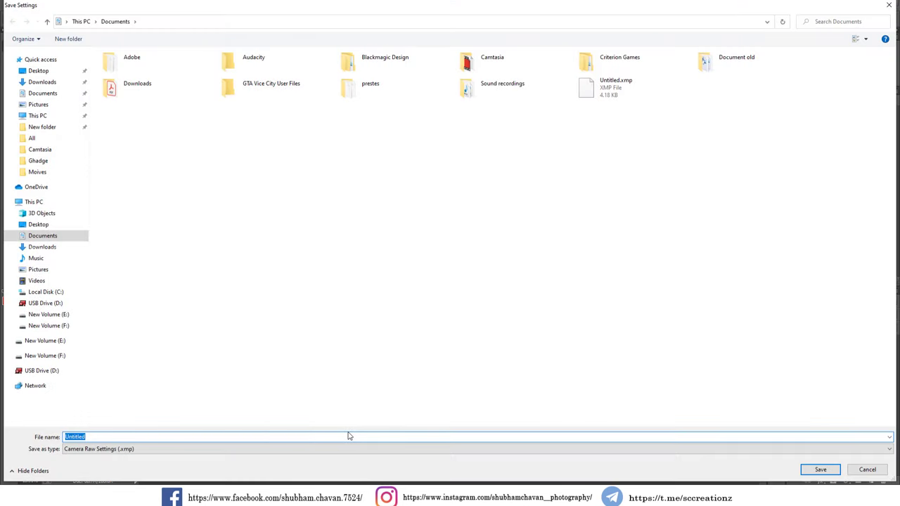
type("black orange preset sc creationz ii")
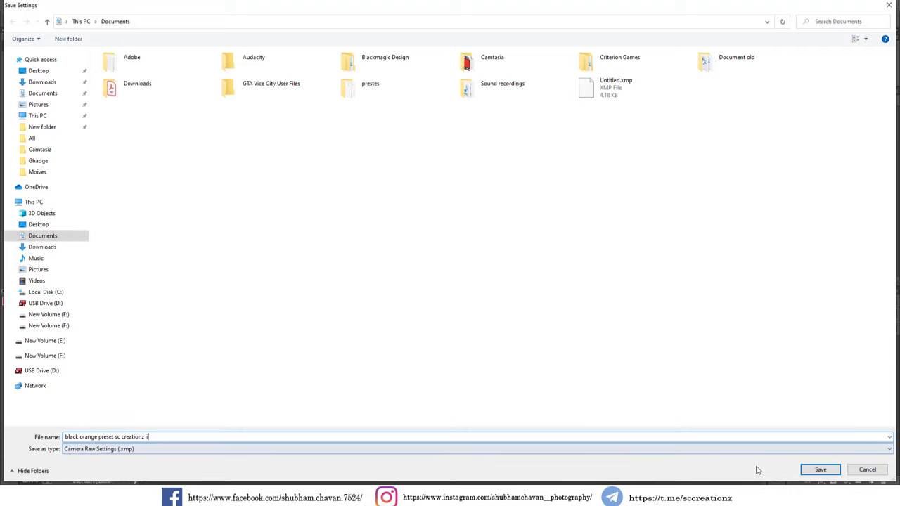
left_click(807, 468)
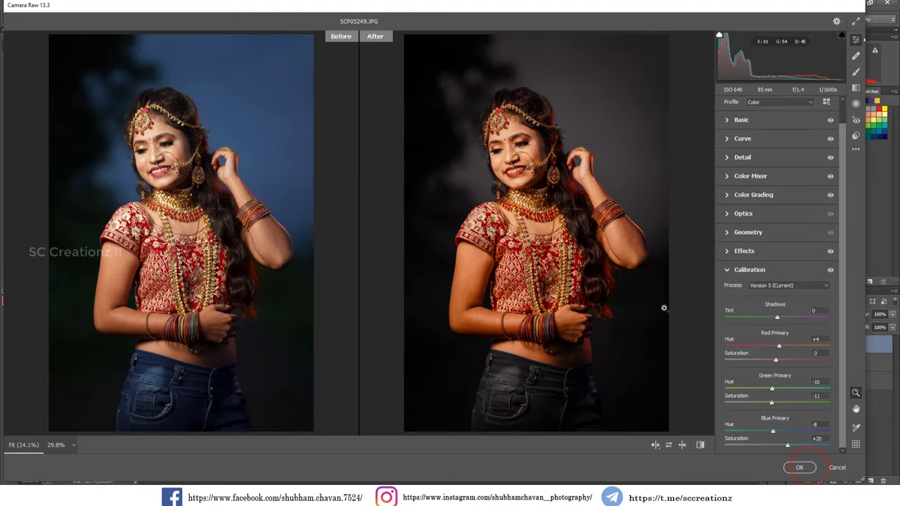
Apply the Camera Raw grade and compare the graded layer with the original.
left_click(796, 466)
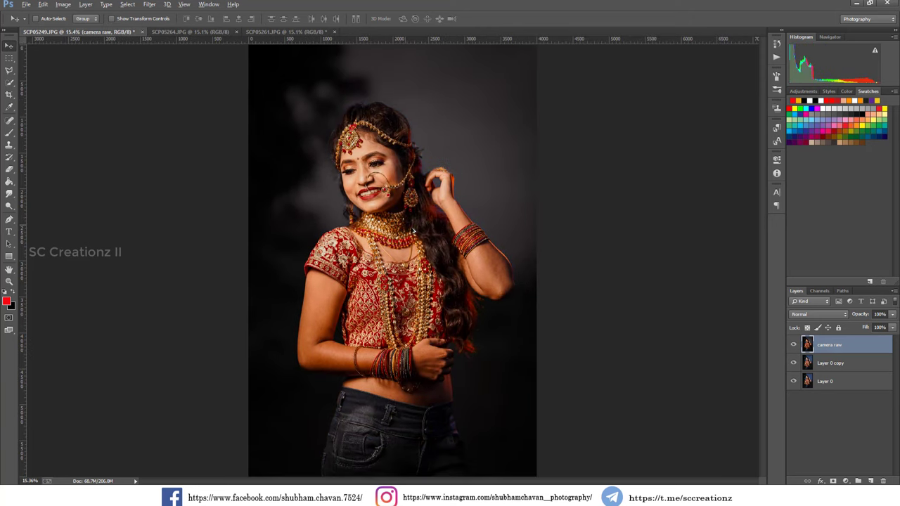
left_click(792, 345)
scroll(352, 343, "up", 3)
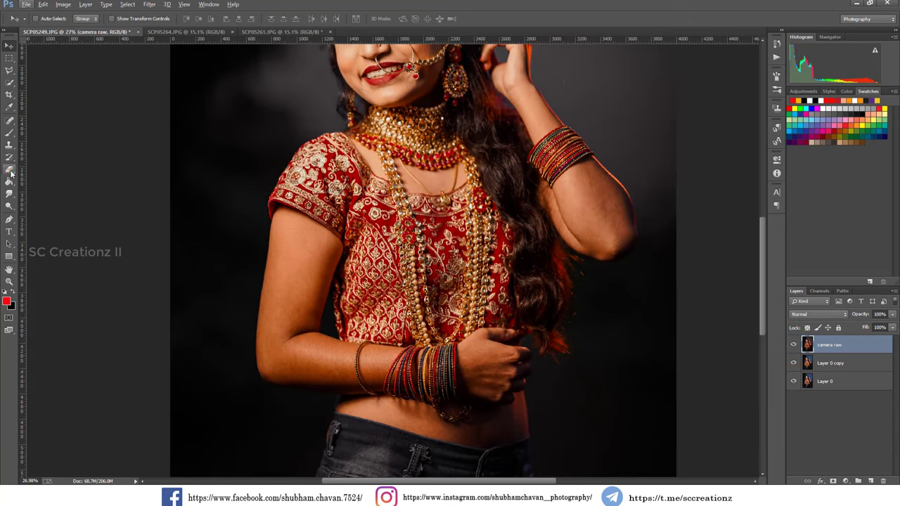
Set up the Eraser with 50% opacity and a 472 px brush size.
left_click(9, 170)
left_click(149, 19)
type("50")
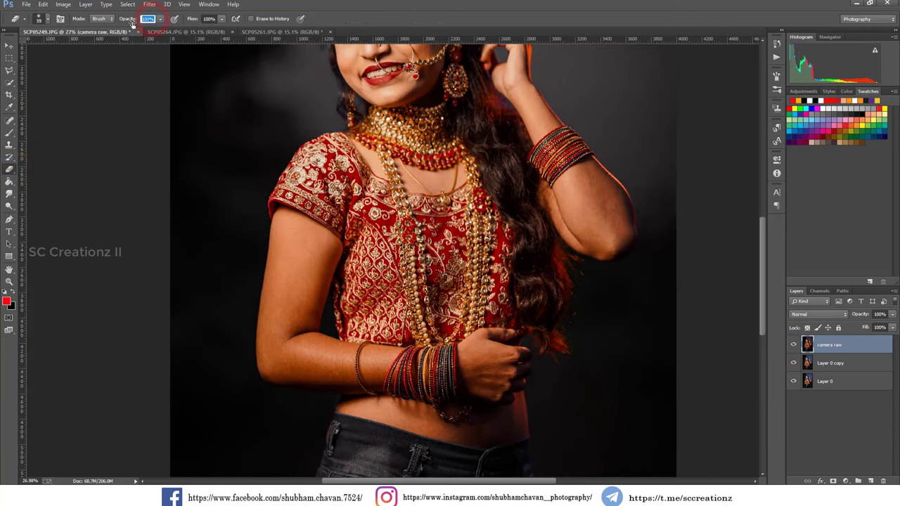
key("Return")
right_click(306, 277)
left_click_drag(405, 301, 403, 300)
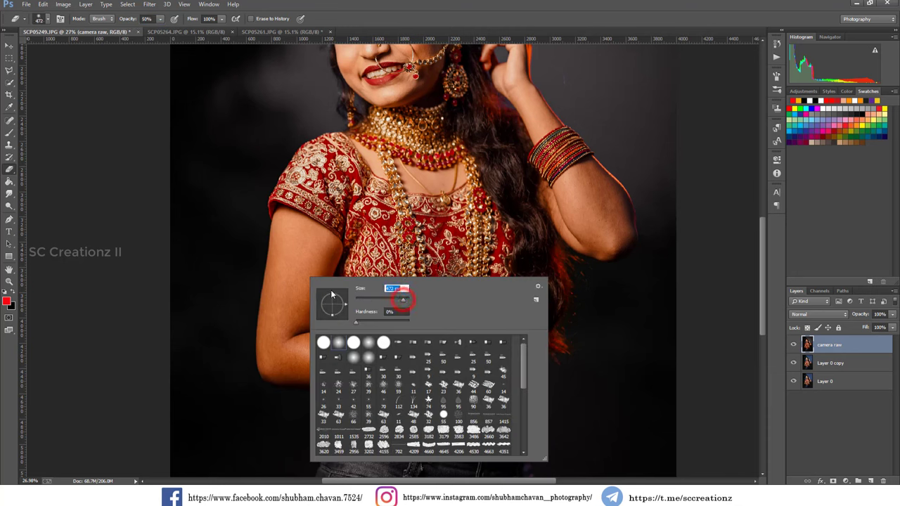
left_click(292, 277)
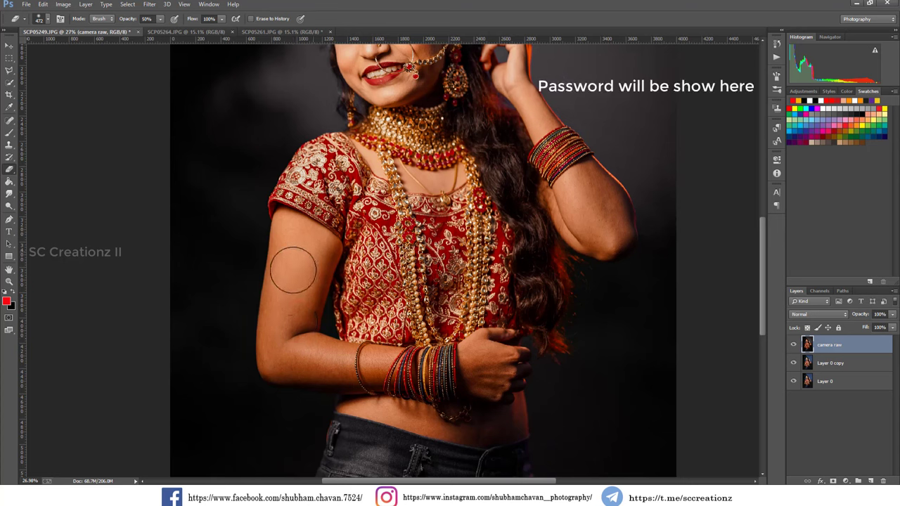
scroll(506, 383, "down", 2)
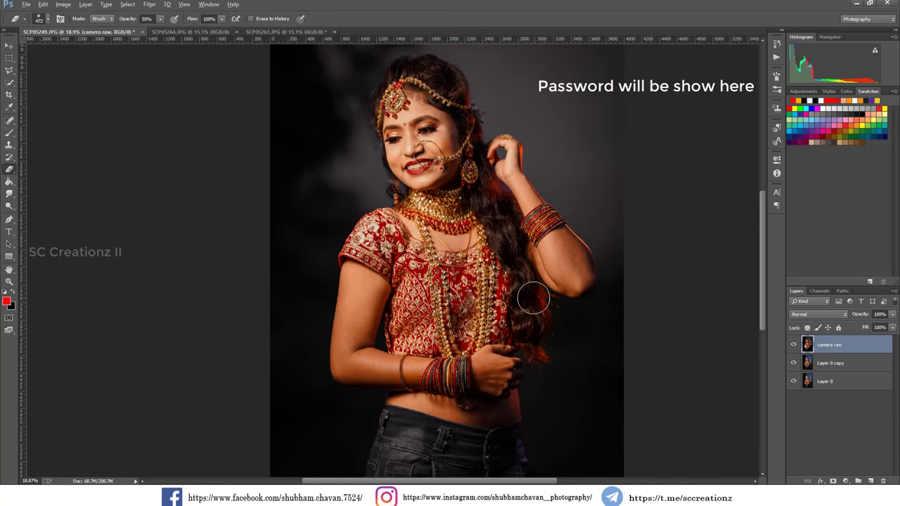
scroll(533, 298, "down", 1)
Merge the graded layer down into Layer 0 copy and compare with the original.
left_click(6, 46)
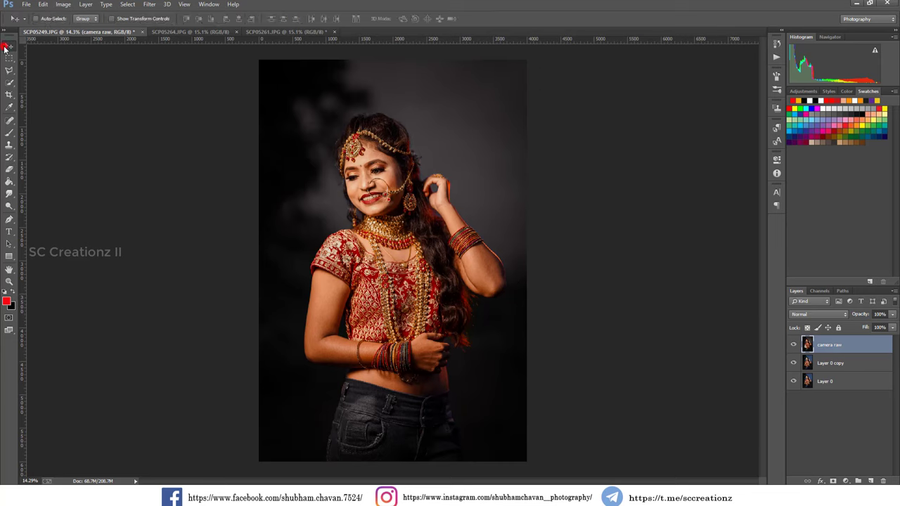
left_click(793, 346)
right_click(851, 347)
left_click(753, 335)
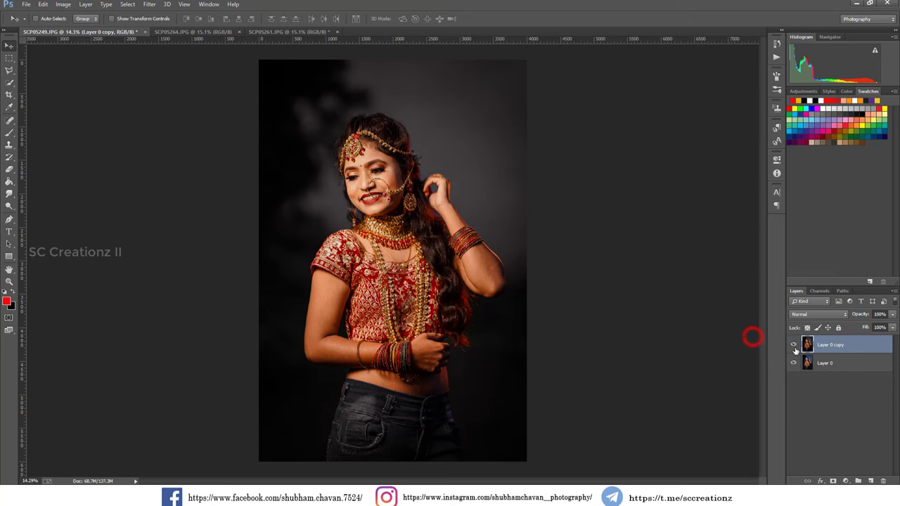
left_click(793, 345)
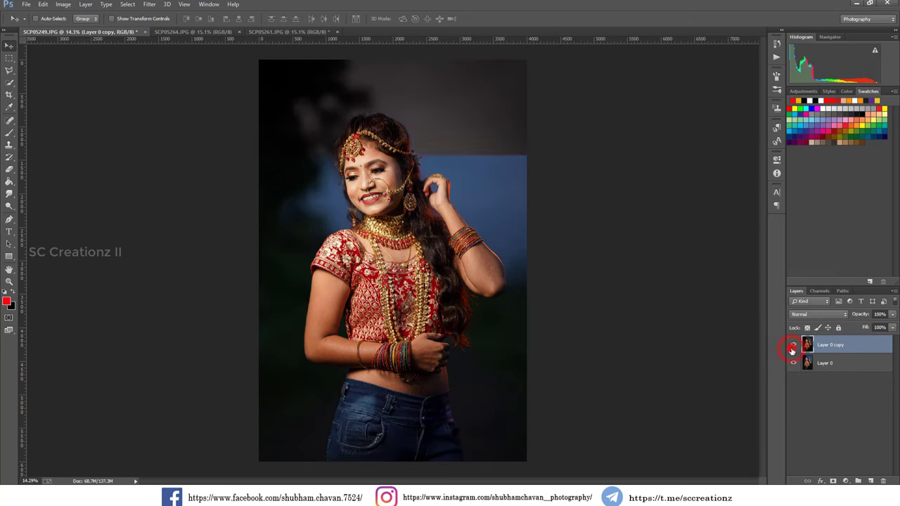
Add a Selective Color adjustment reducing cyan in the Reds to -21.
left_click(846, 481)
left_click(834, 457)
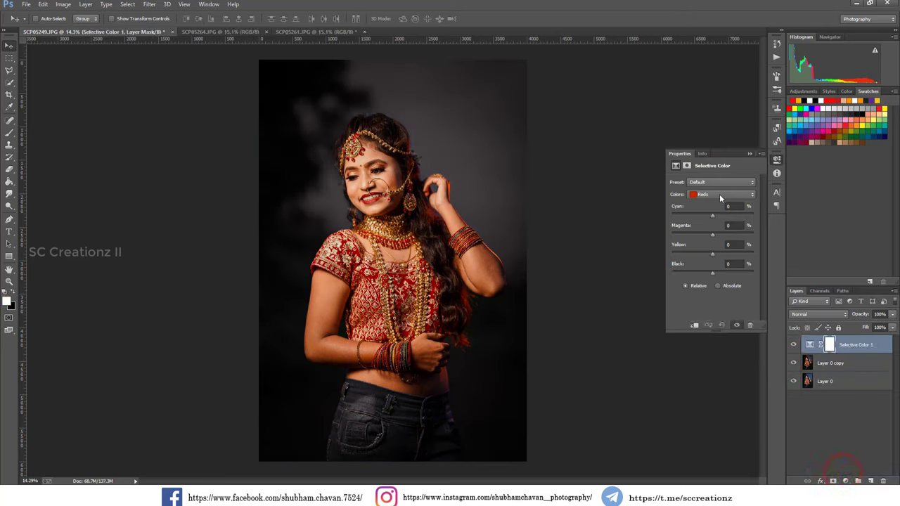
left_click(719, 194)
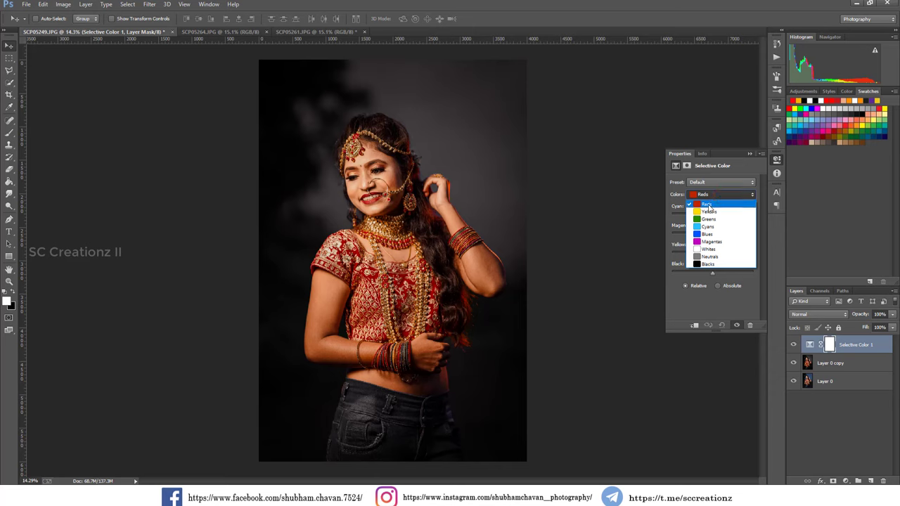
left_click(709, 206)
mouse_move(713, 218)
left_mouse_down()
mouse_move(702, 219)
mouse_move(716, 220)
mouse_move(709, 215)
left_mouse_up()
left_click(749, 154)
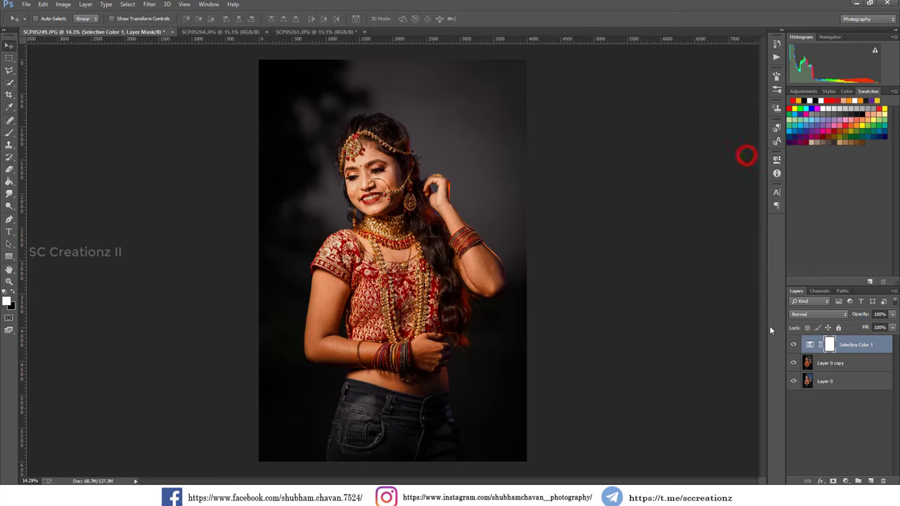
left_click(793, 345)
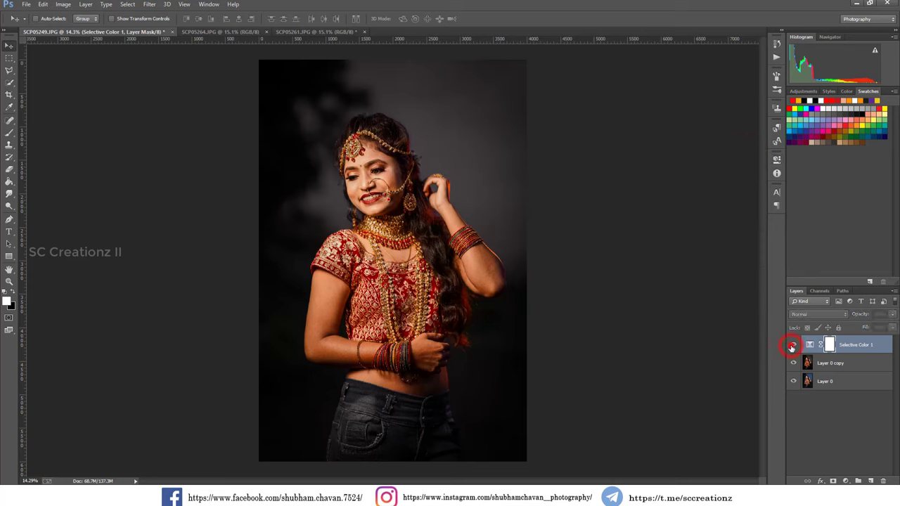
Merge Selective Color 1 down into Layer 0 copy.
left_click(846, 482)
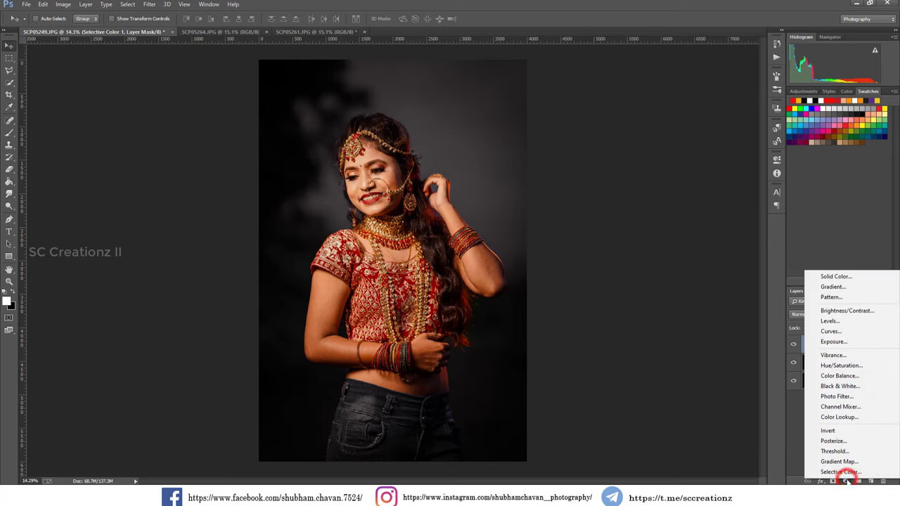
left_click(793, 428)
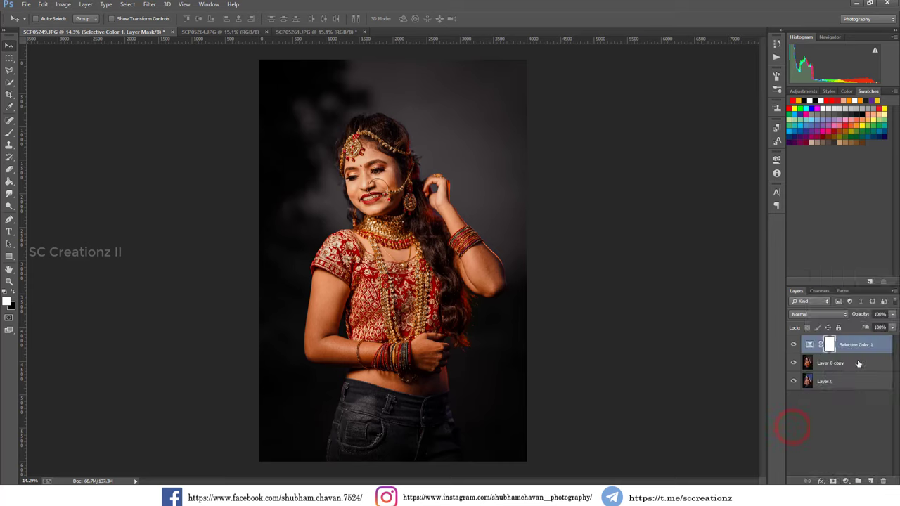
right_click(871, 345)
left_click(783, 338)
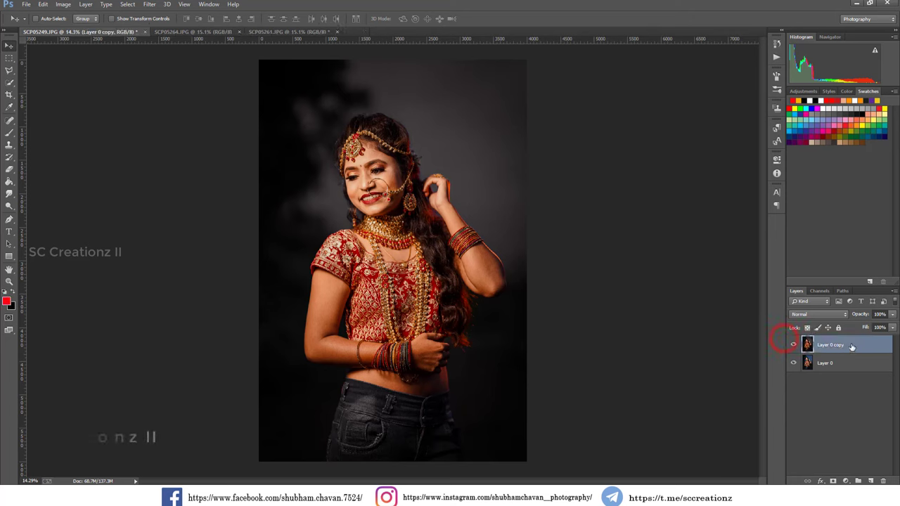
Duplicate Layer 0 copy and limit it to underlying tones above a split 160 threshold.
right_click(855, 346)
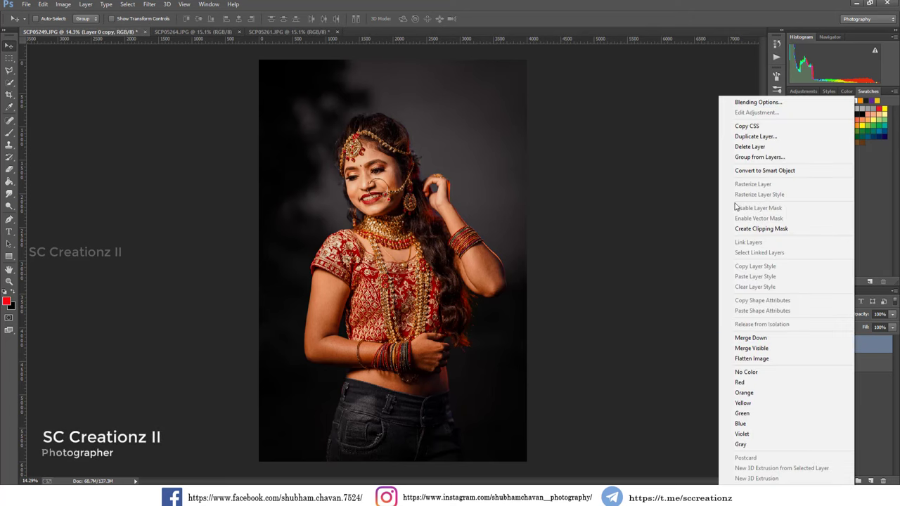
left_click(747, 138)
left_click(405, 104)
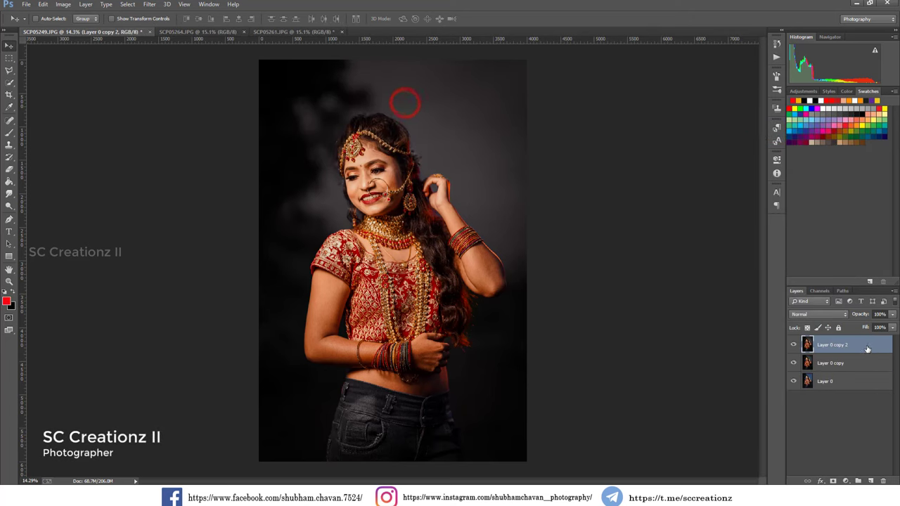
double_click(867, 348)
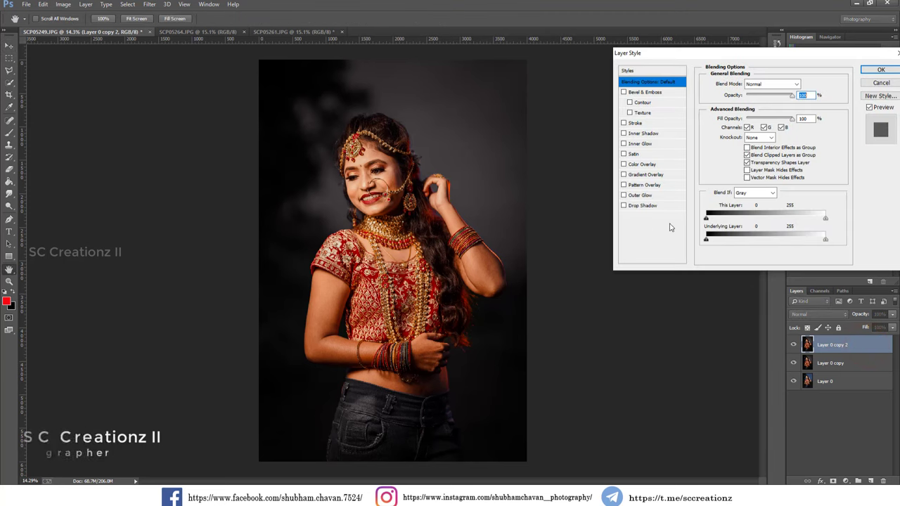
left_click_drag(706, 240, 772, 241)
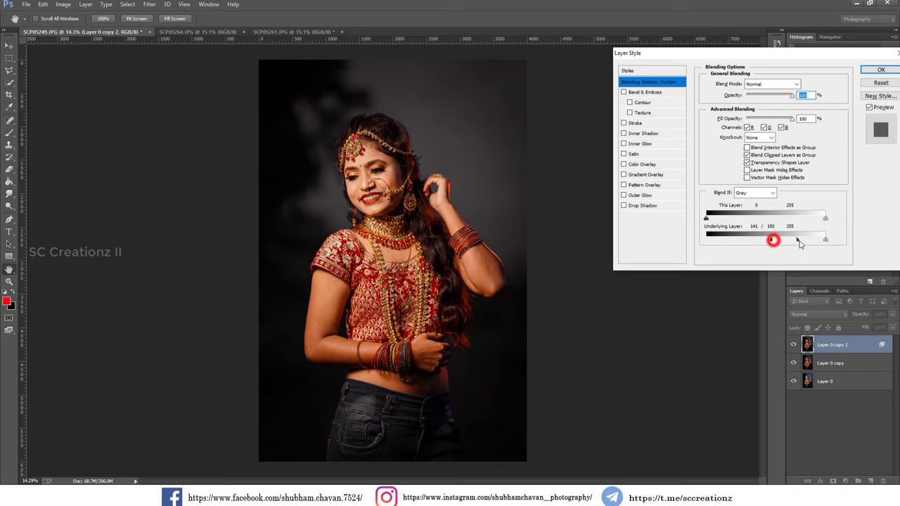
mouse_move(772, 240)
left_mouse_down()
mouse_move(822, 241)
mouse_move(765, 241)
left_mouse_up()
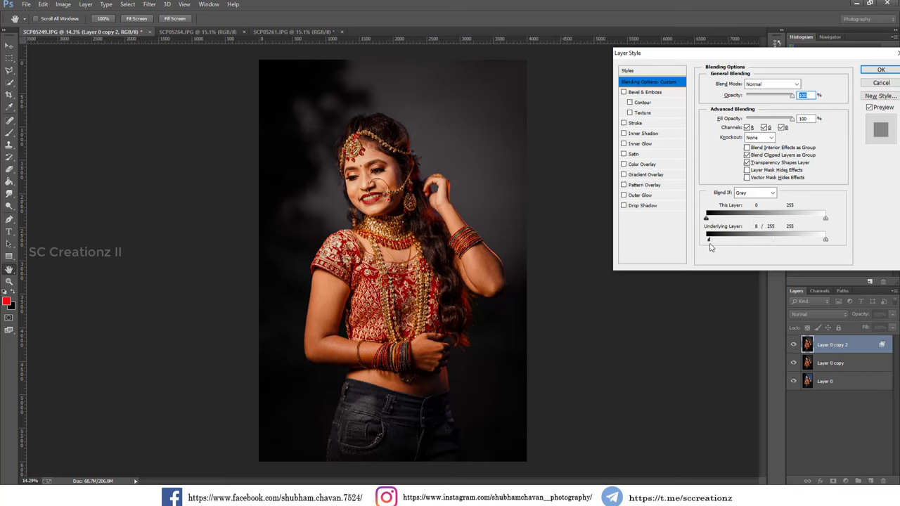
left_click_drag(784, 249, 787, 244)
left_click(875, 74)
Compare the blend, then merge Layer 0 copy 2 down into Layer 0 copy.
left_click(795, 345)
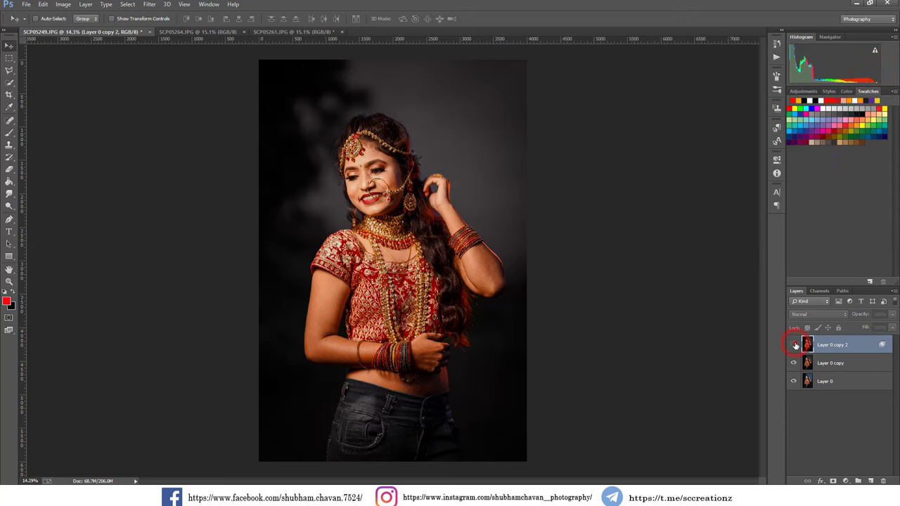
left_click(795, 344)
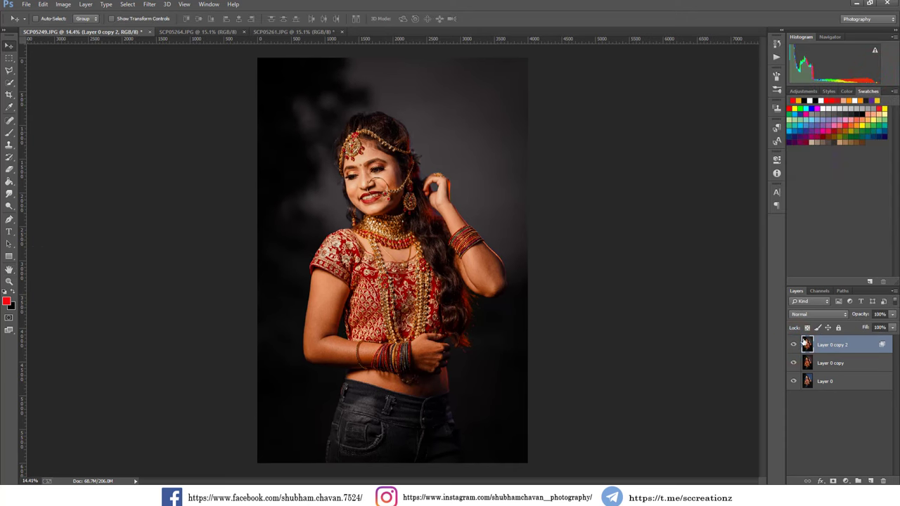
right_click(870, 351)
left_click(773, 337)
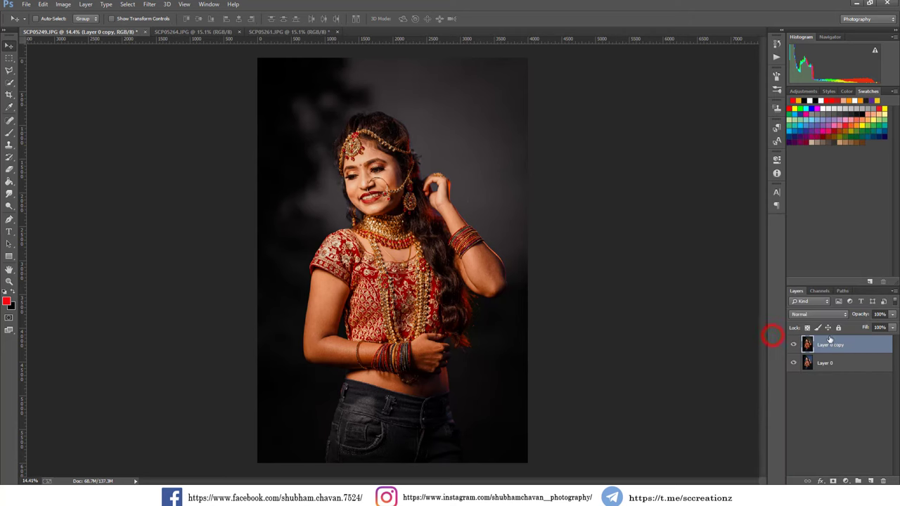
Switch to SCP05264 and duplicate its Background layer.
left_click(794, 345)
left_click(184, 34)
right_click(862, 348)
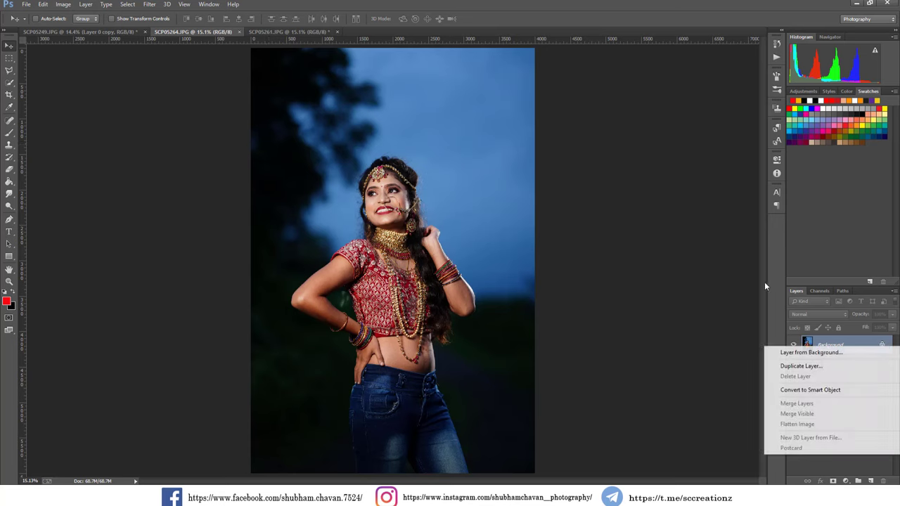
left_click(807, 365)
left_click(401, 103)
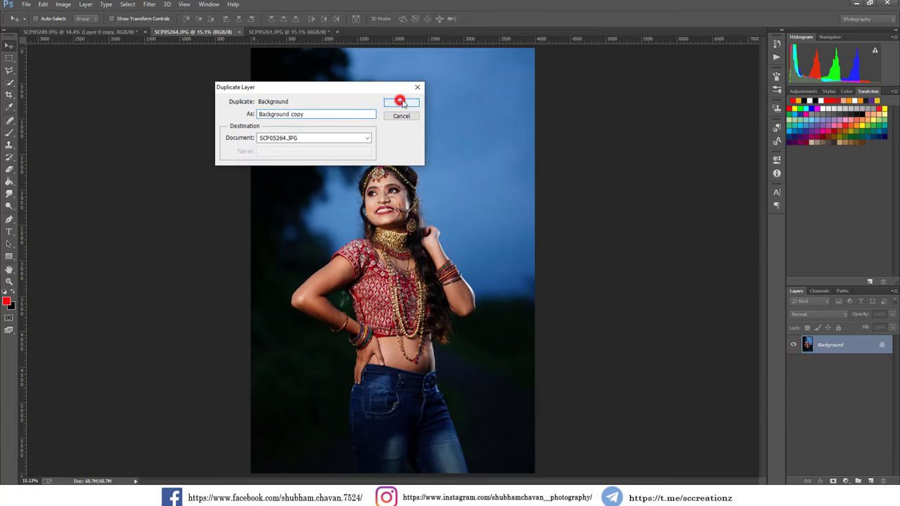
Load the black orange XMP preset in the Camera Raw Filter on Background copy.
left_click(150, 4)
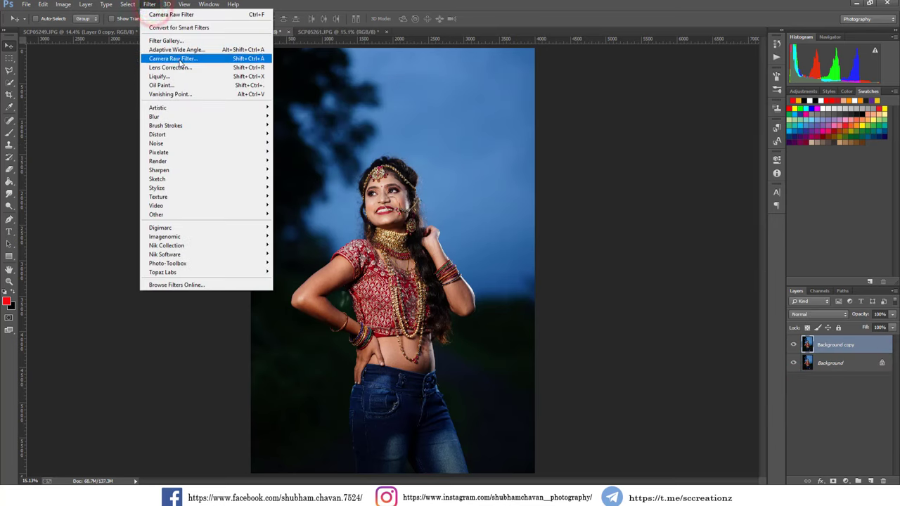
left_click(176, 58)
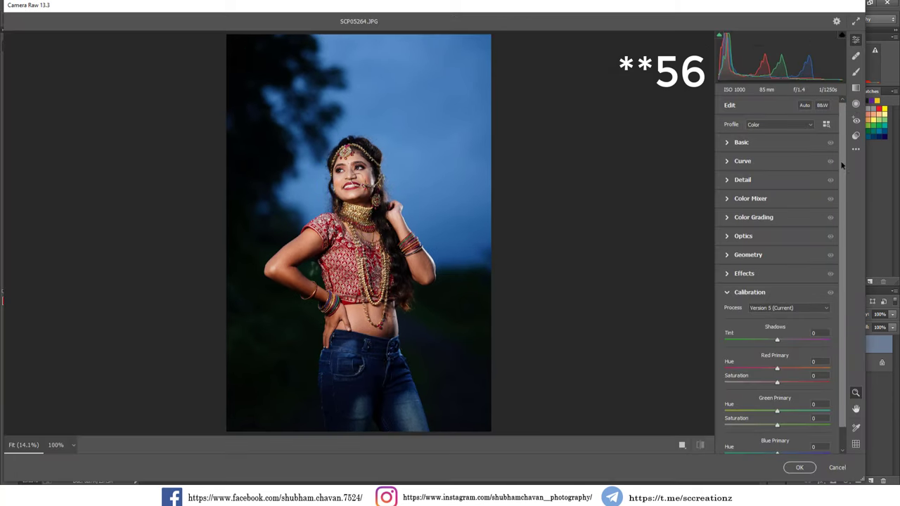
left_click(856, 149)
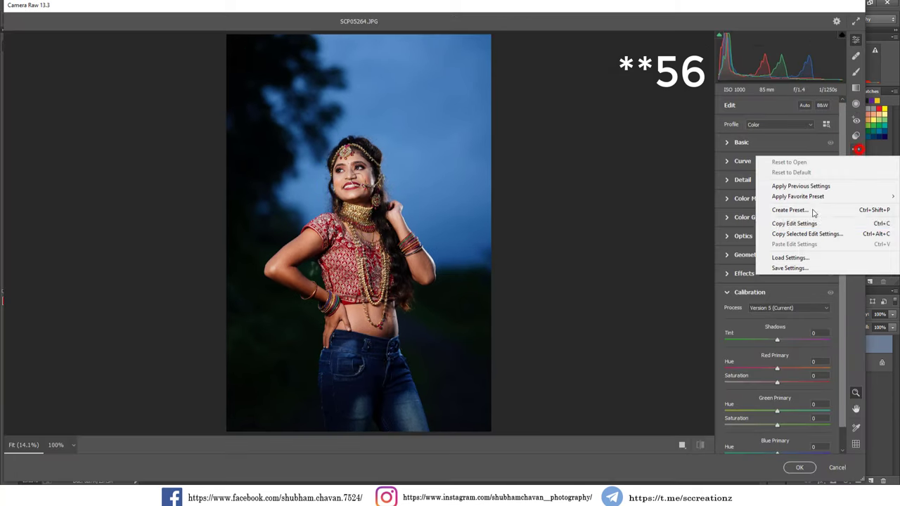
left_click(793, 256)
double_click(636, 85)
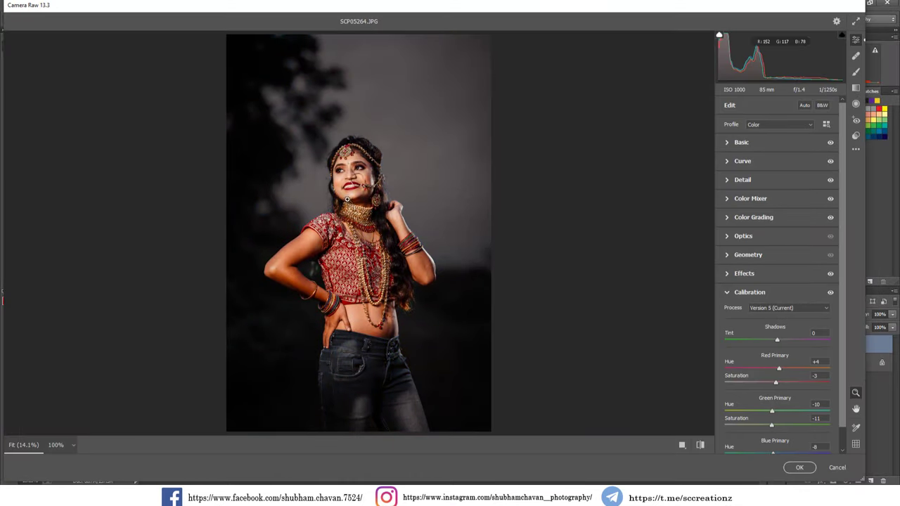
scroll(347, 199, "up", 3)
right_click(412, 202)
left_click(433, 209)
Check the preset's hue and saturation values, apply the grade, and compare with the original.
left_click(732, 199)
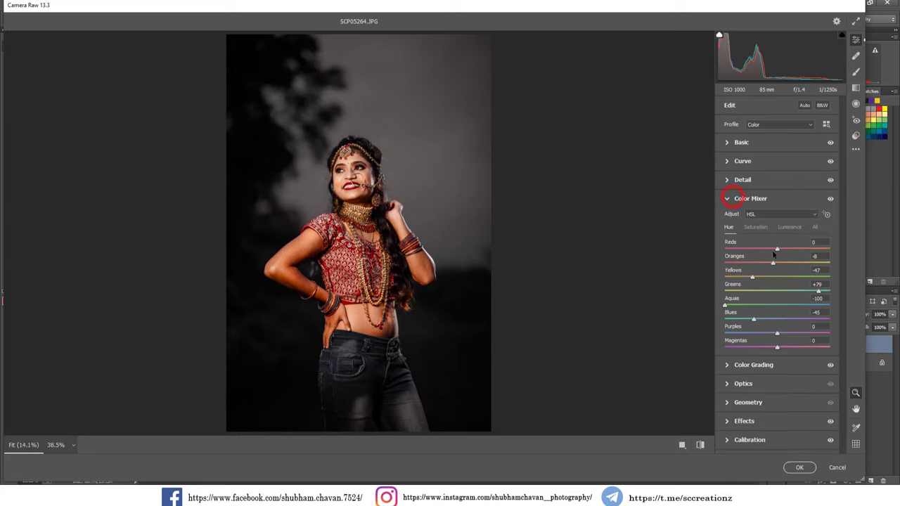
left_click(763, 226)
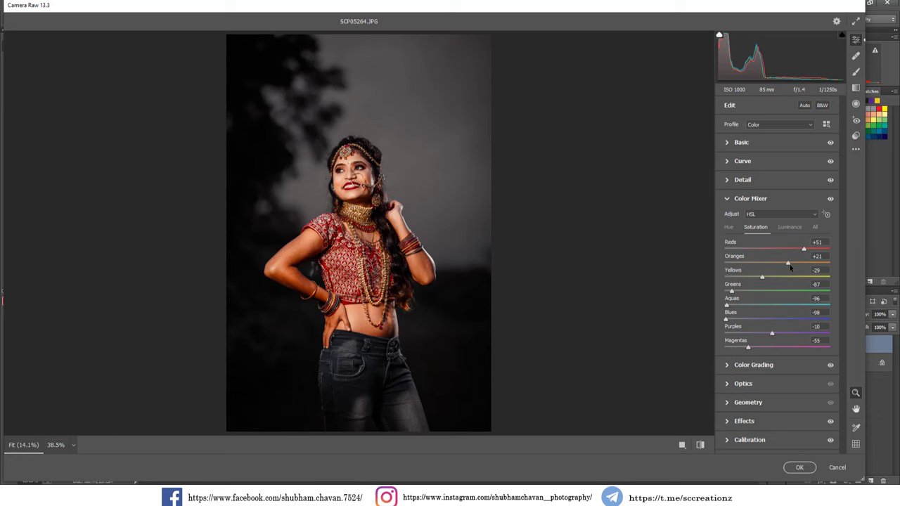
left_click(682, 444)
left_click(798, 467)
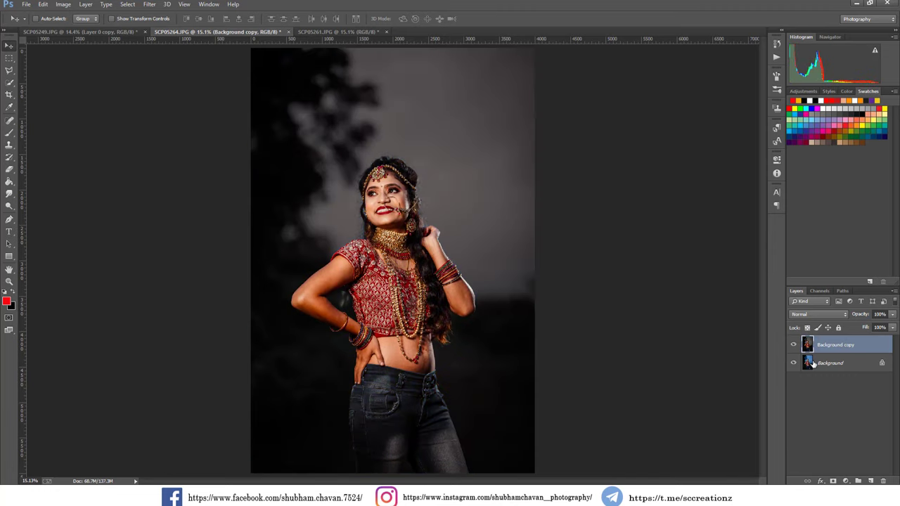
left_click(790, 347)
left_click(790, 346)
left_click(790, 347)
In SCP05261, duplicate Background and reapply the black orange Camera Raw grade to the copy.
left_click(331, 33)
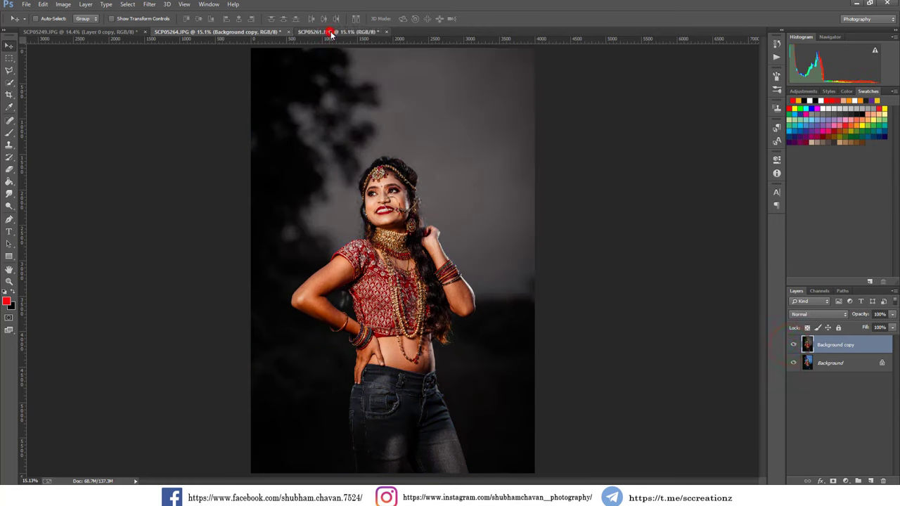
right_click(859, 348)
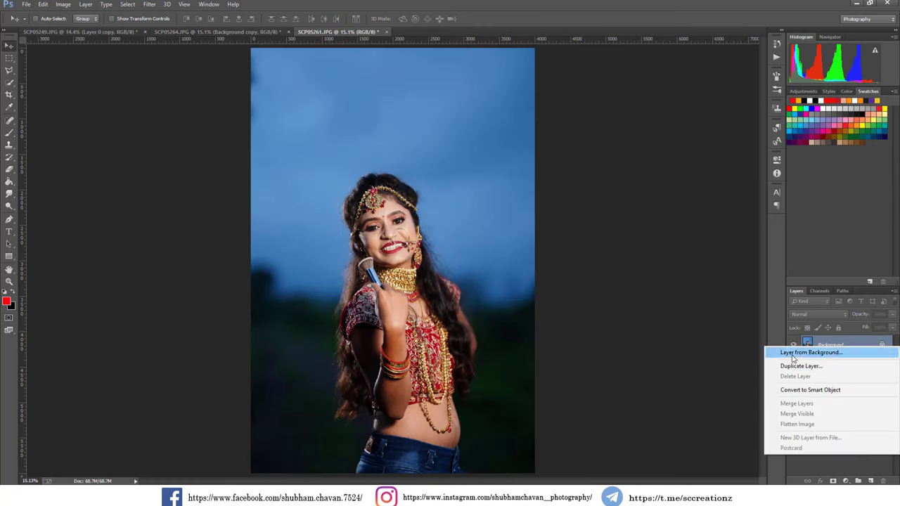
left_click(790, 364)
left_click(393, 103)
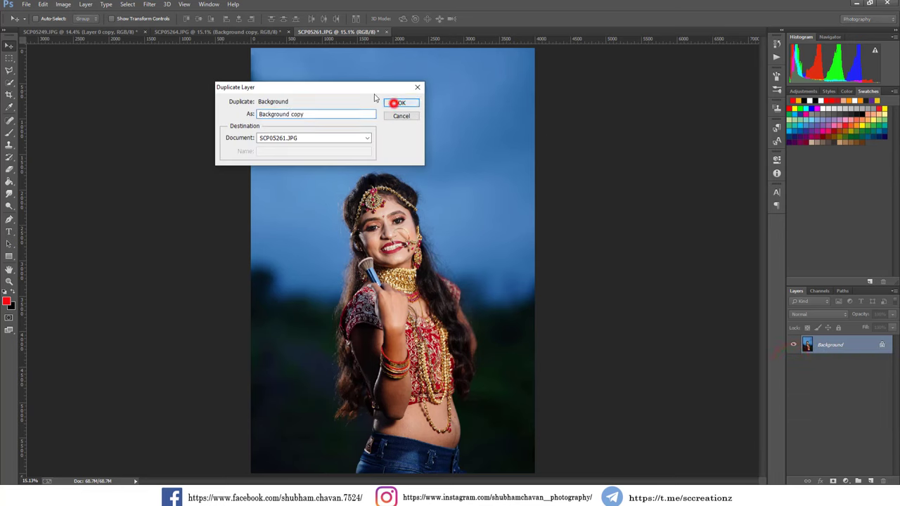
left_click(149, 4)
left_click(203, 15)
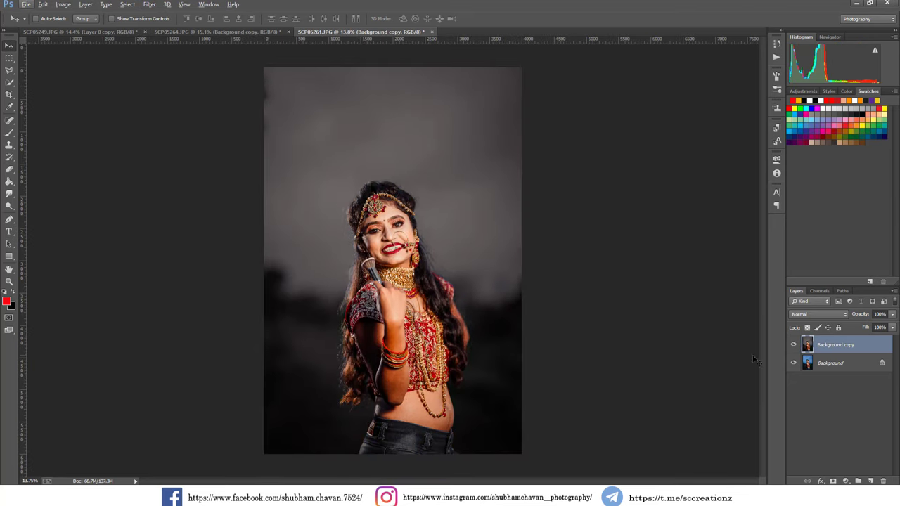
left_click(792, 344)
Compare SCP05264's graded copy with its original, then show SCP05249 and compare Layer 0 copy.
left_click(235, 33)
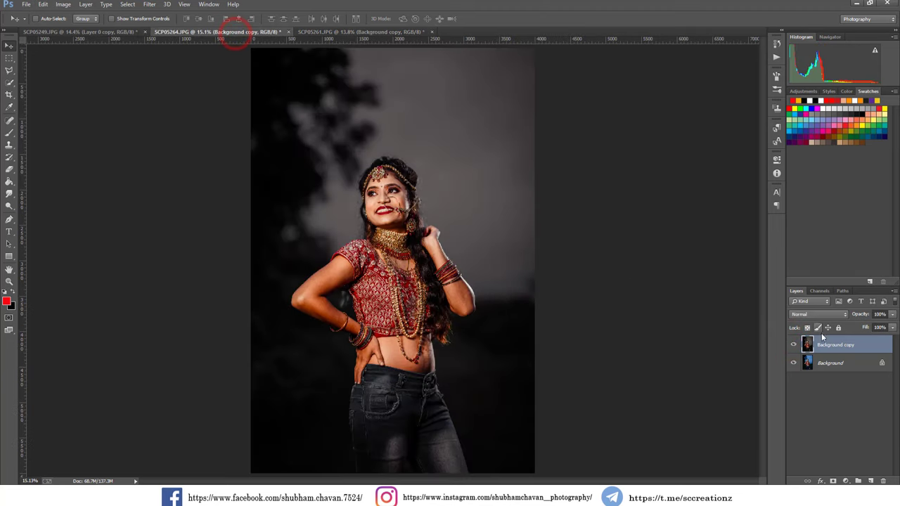
left_click(793, 344)
left_click(114, 34)
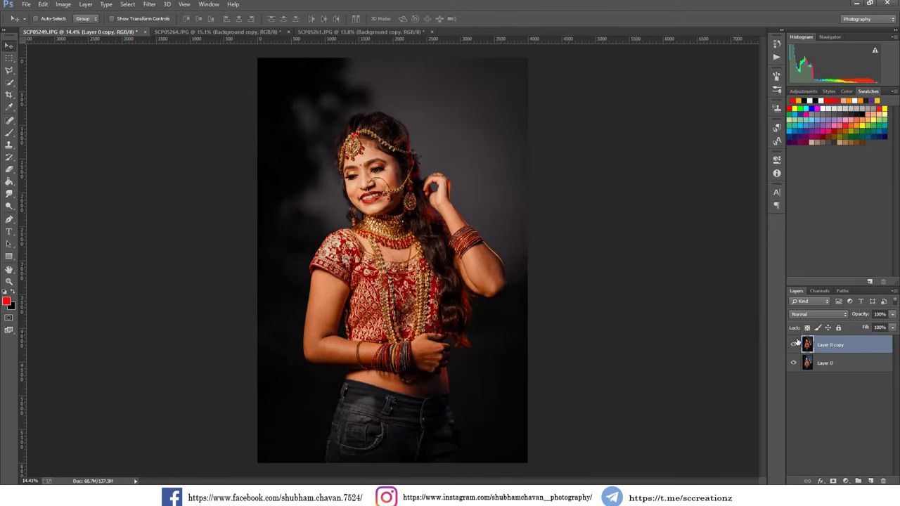
left_click(793, 345)
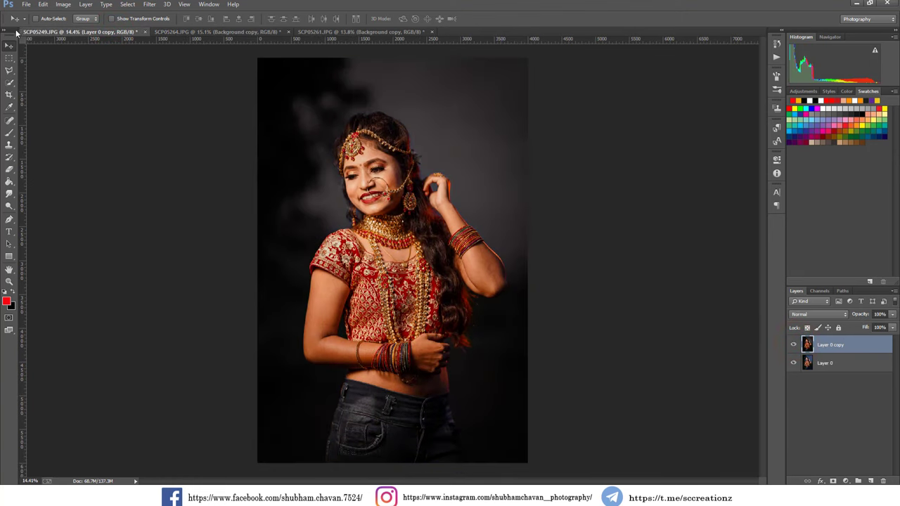